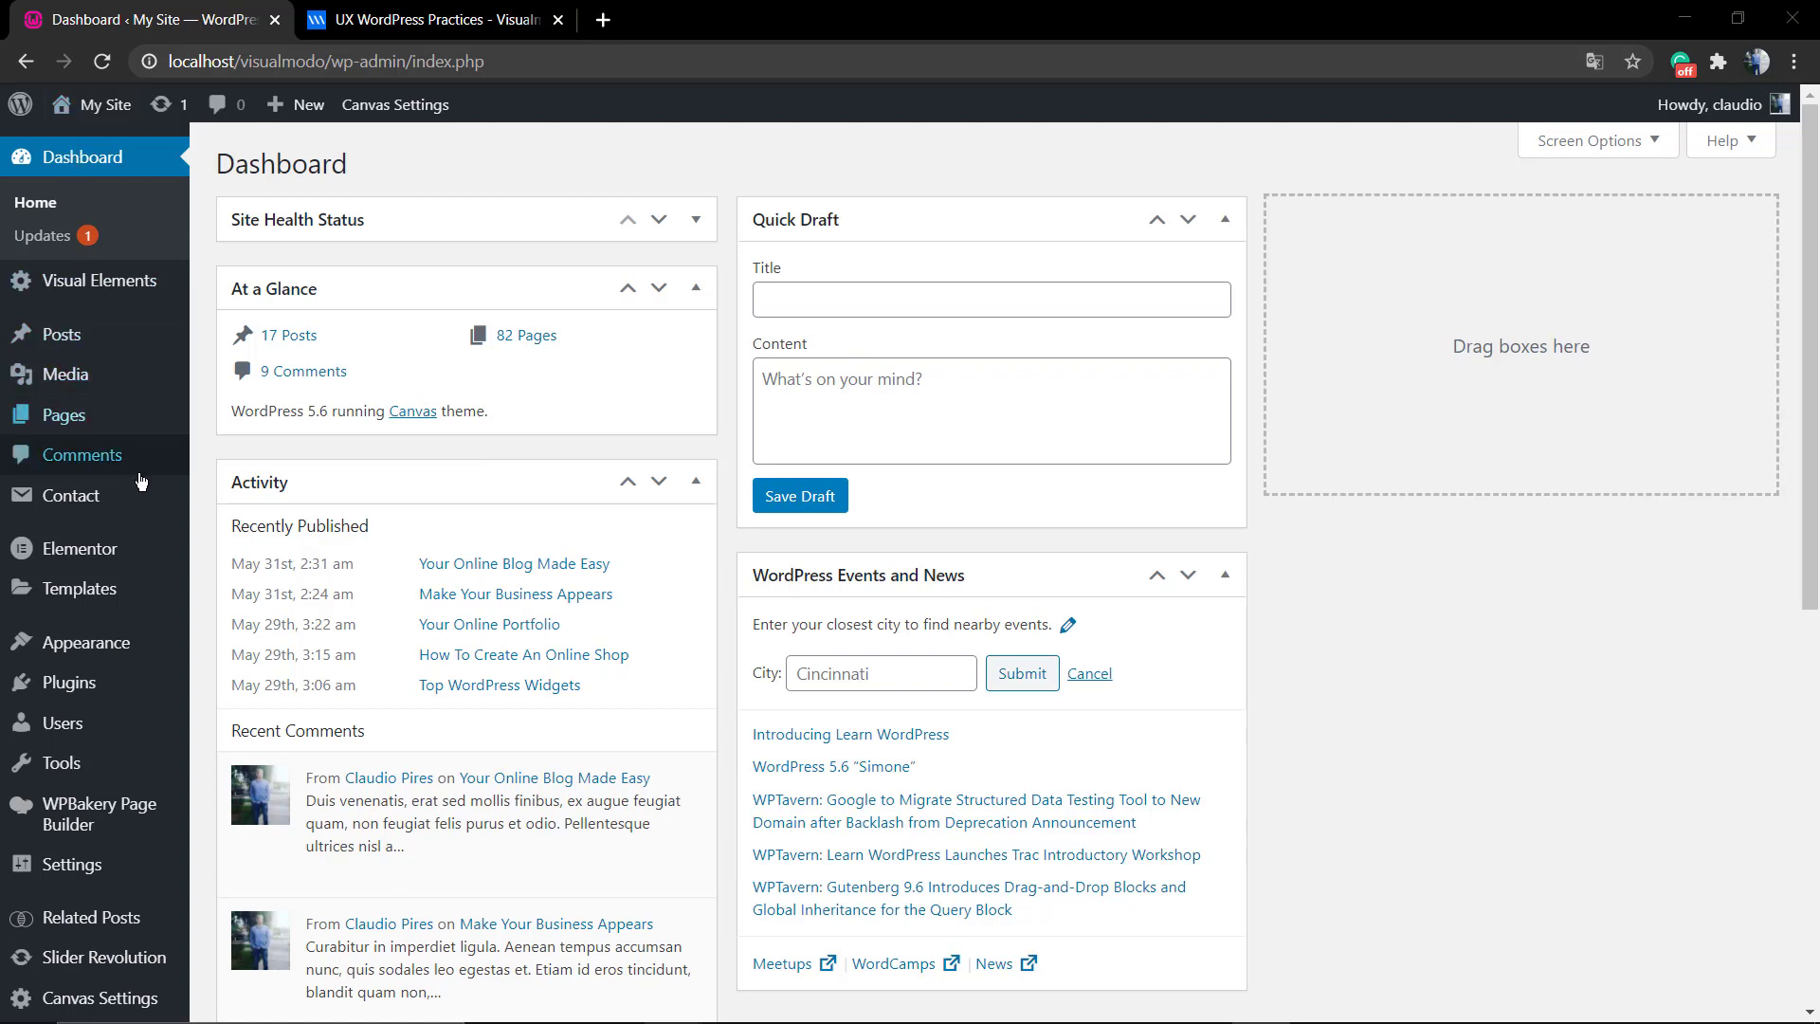
# Bring up the Users submenu (All Users, Add New, Profile) from the Dashboard sidebar.
pyautogui.moveTo(65, 730)
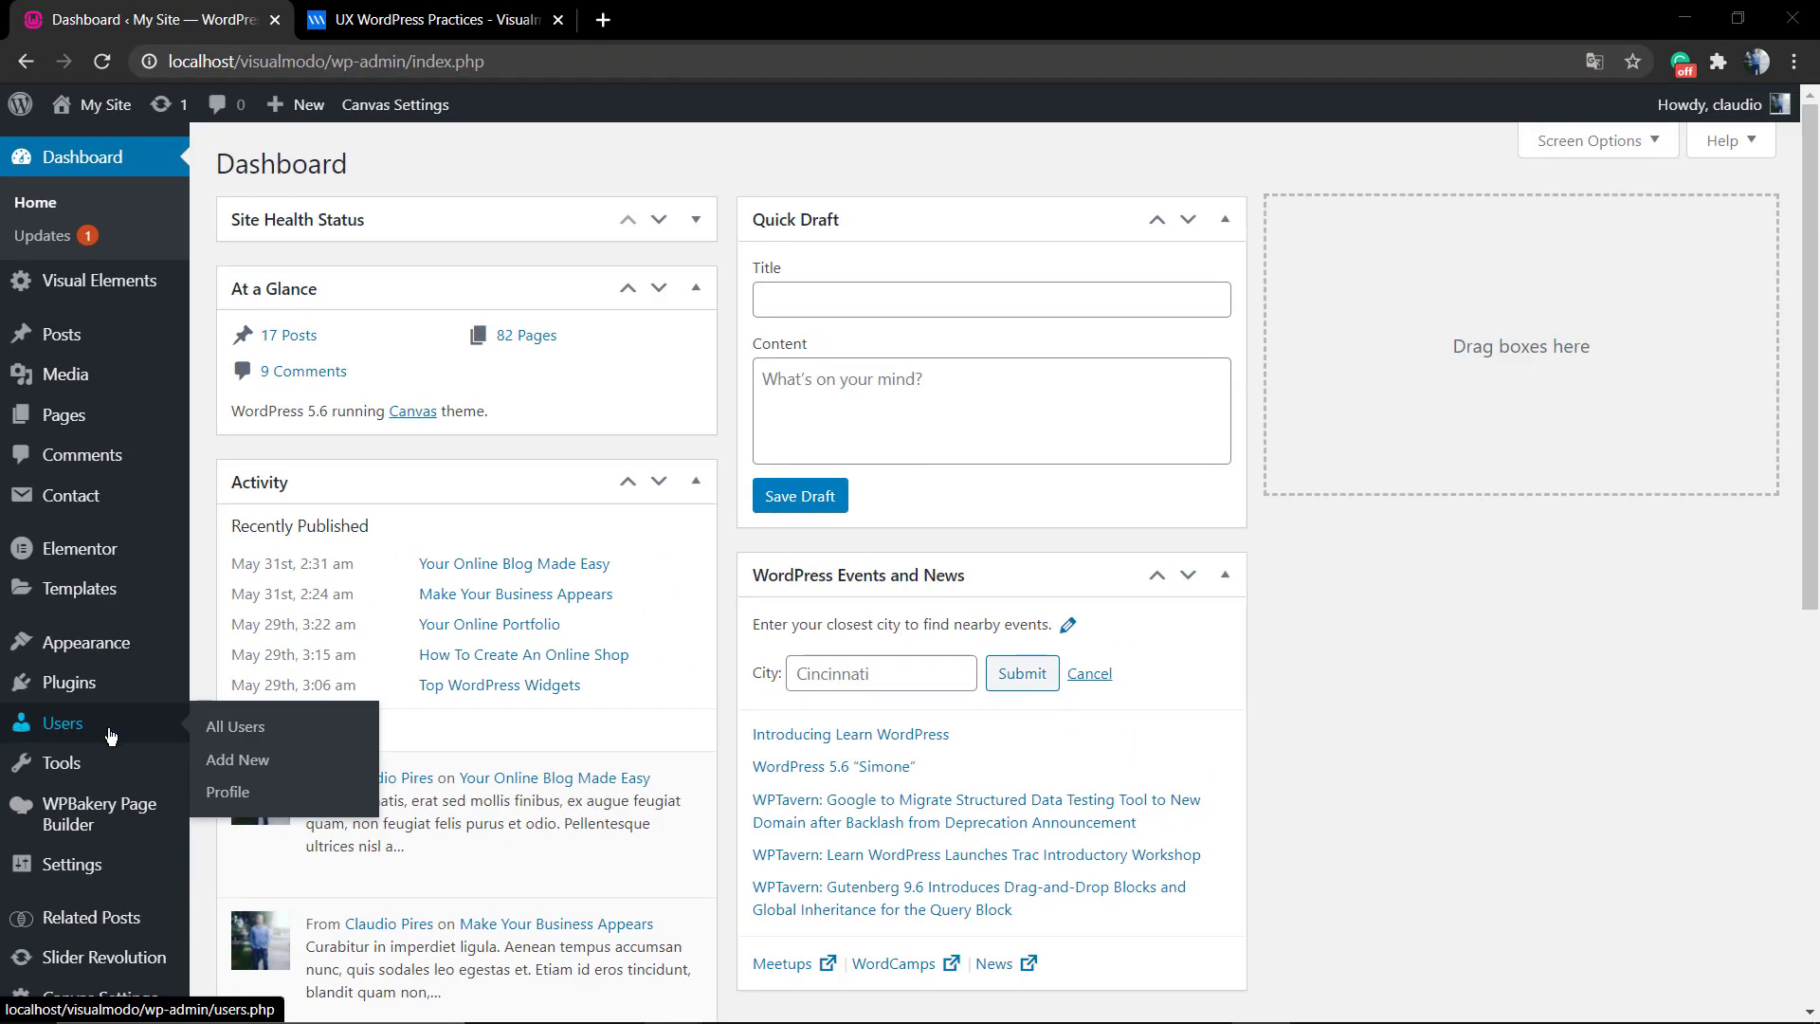
# On the Add New User form, enter username 'Test' and the new user's e-mail address.
pyautogui.click(232, 763)
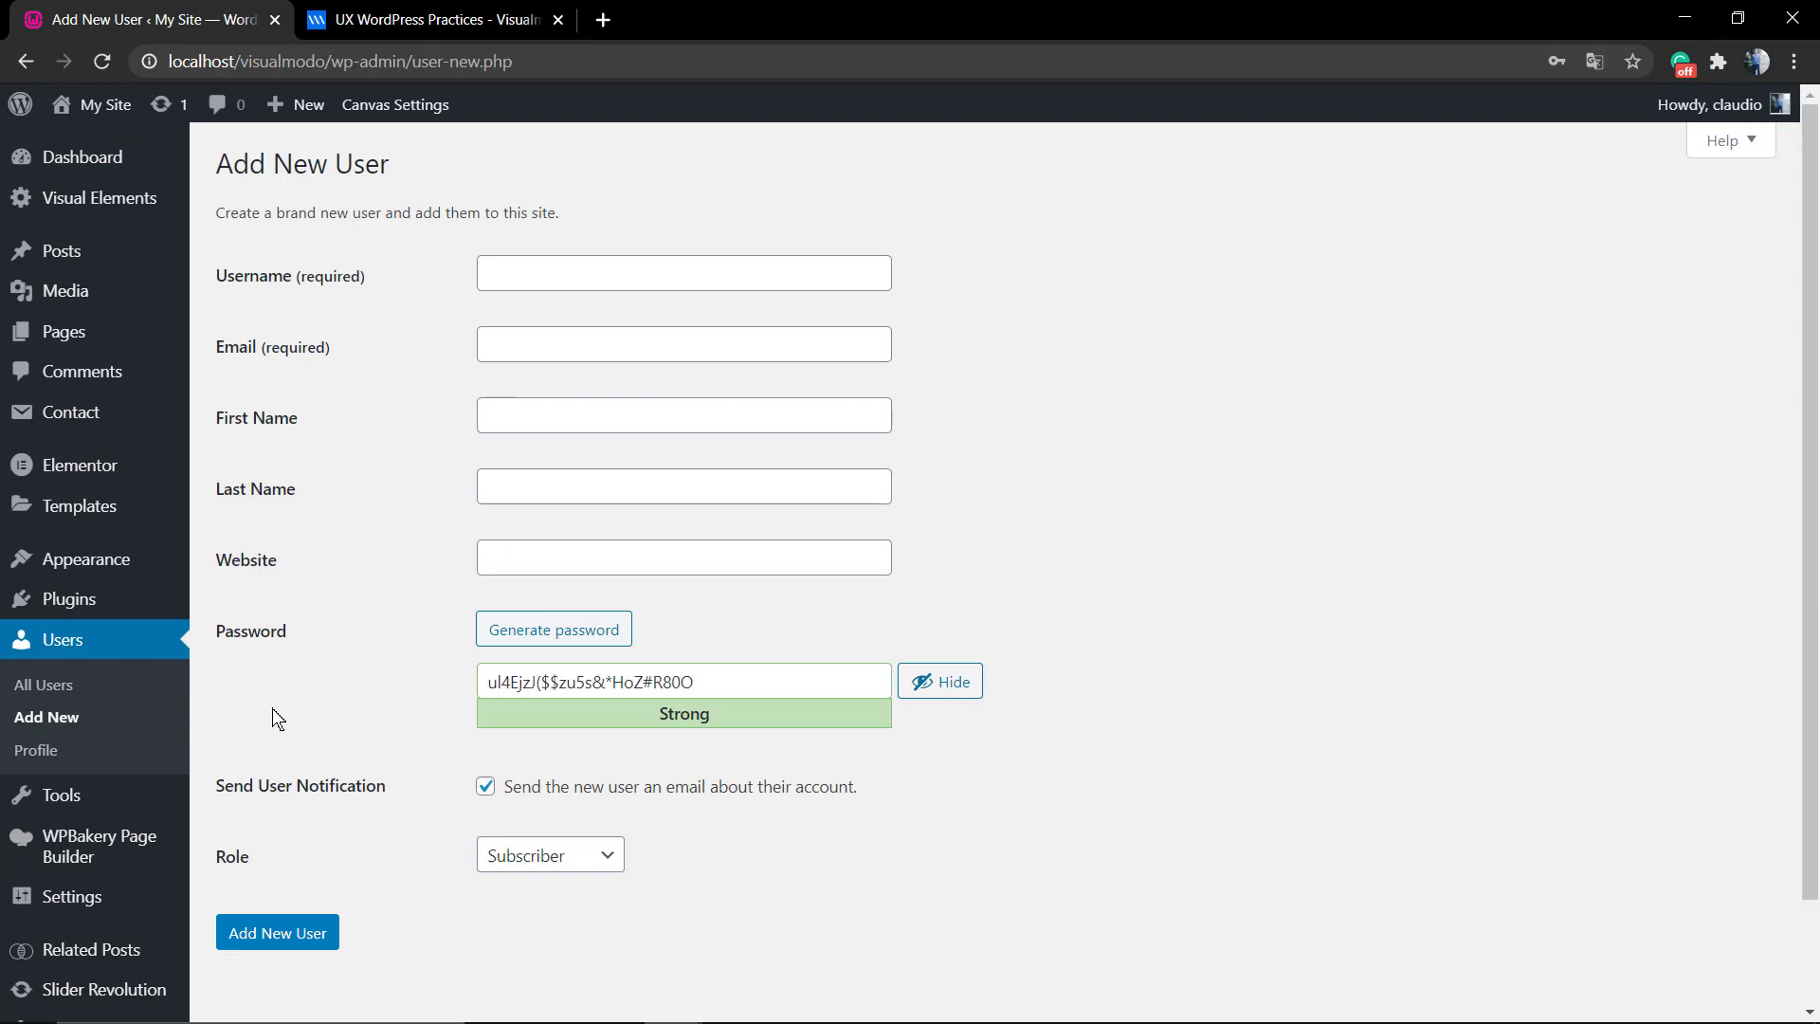
pyautogui.click(527, 273)
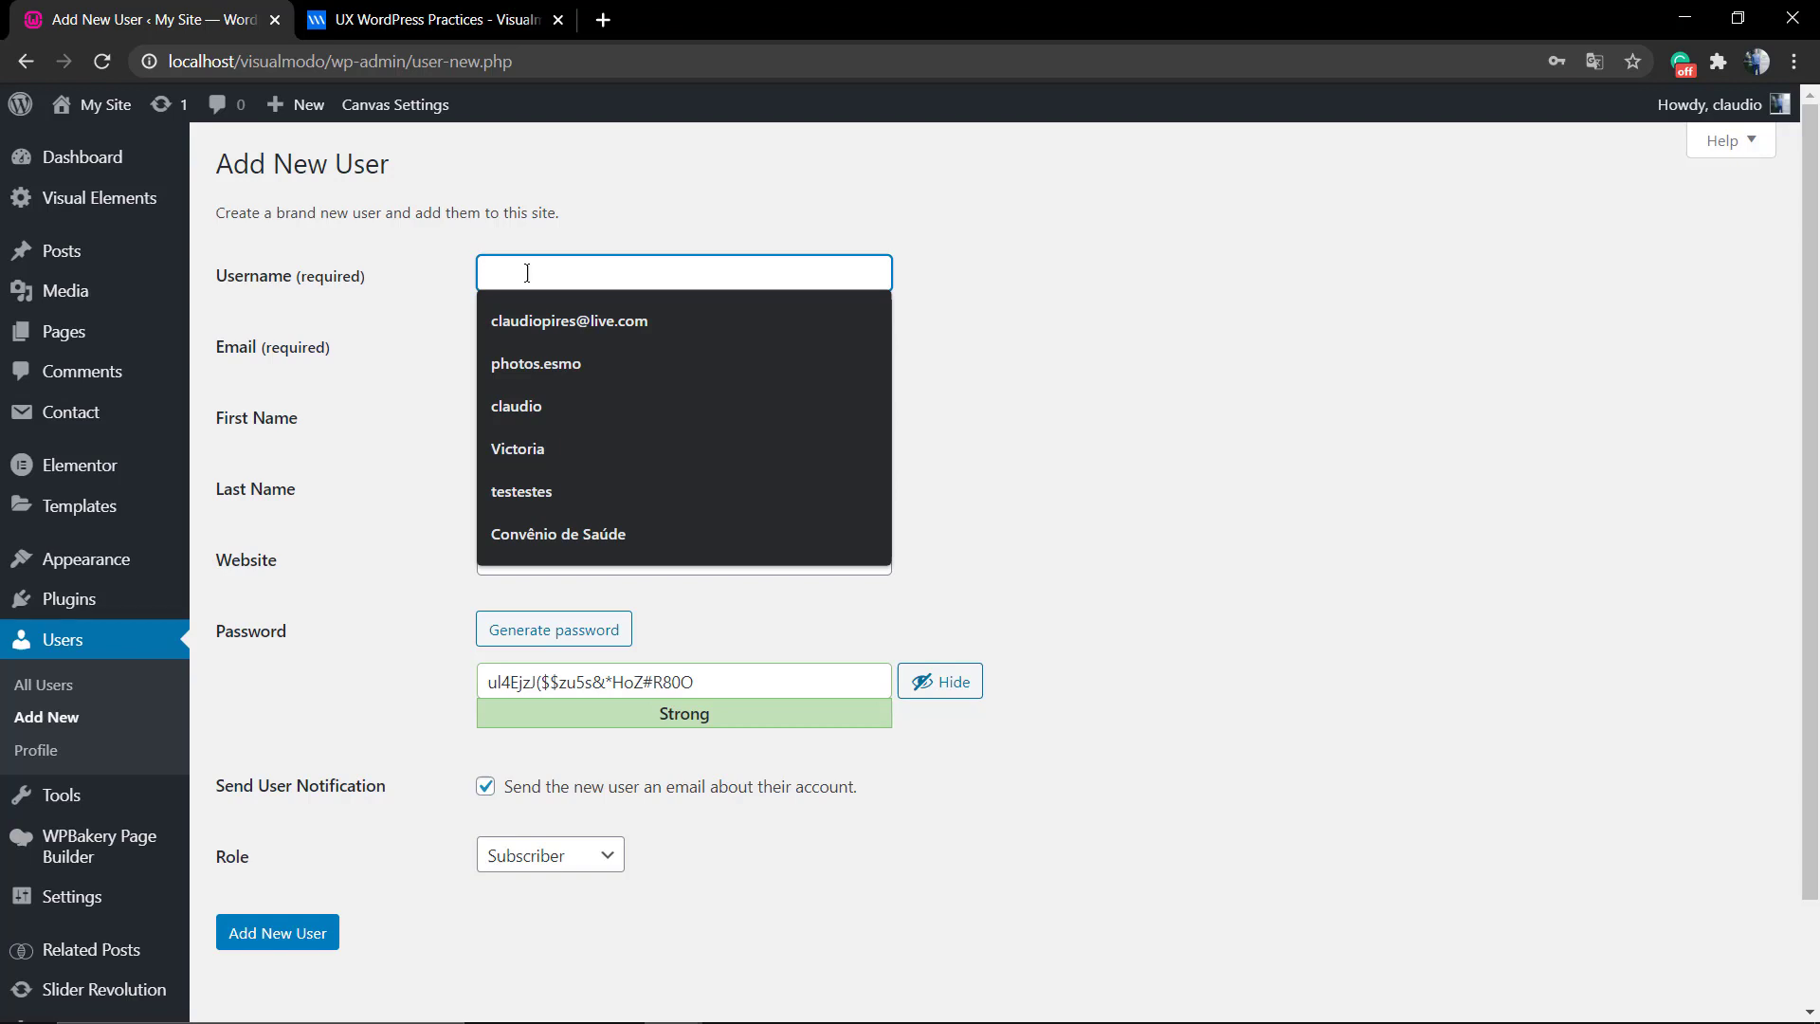
pyautogui.write('Test')
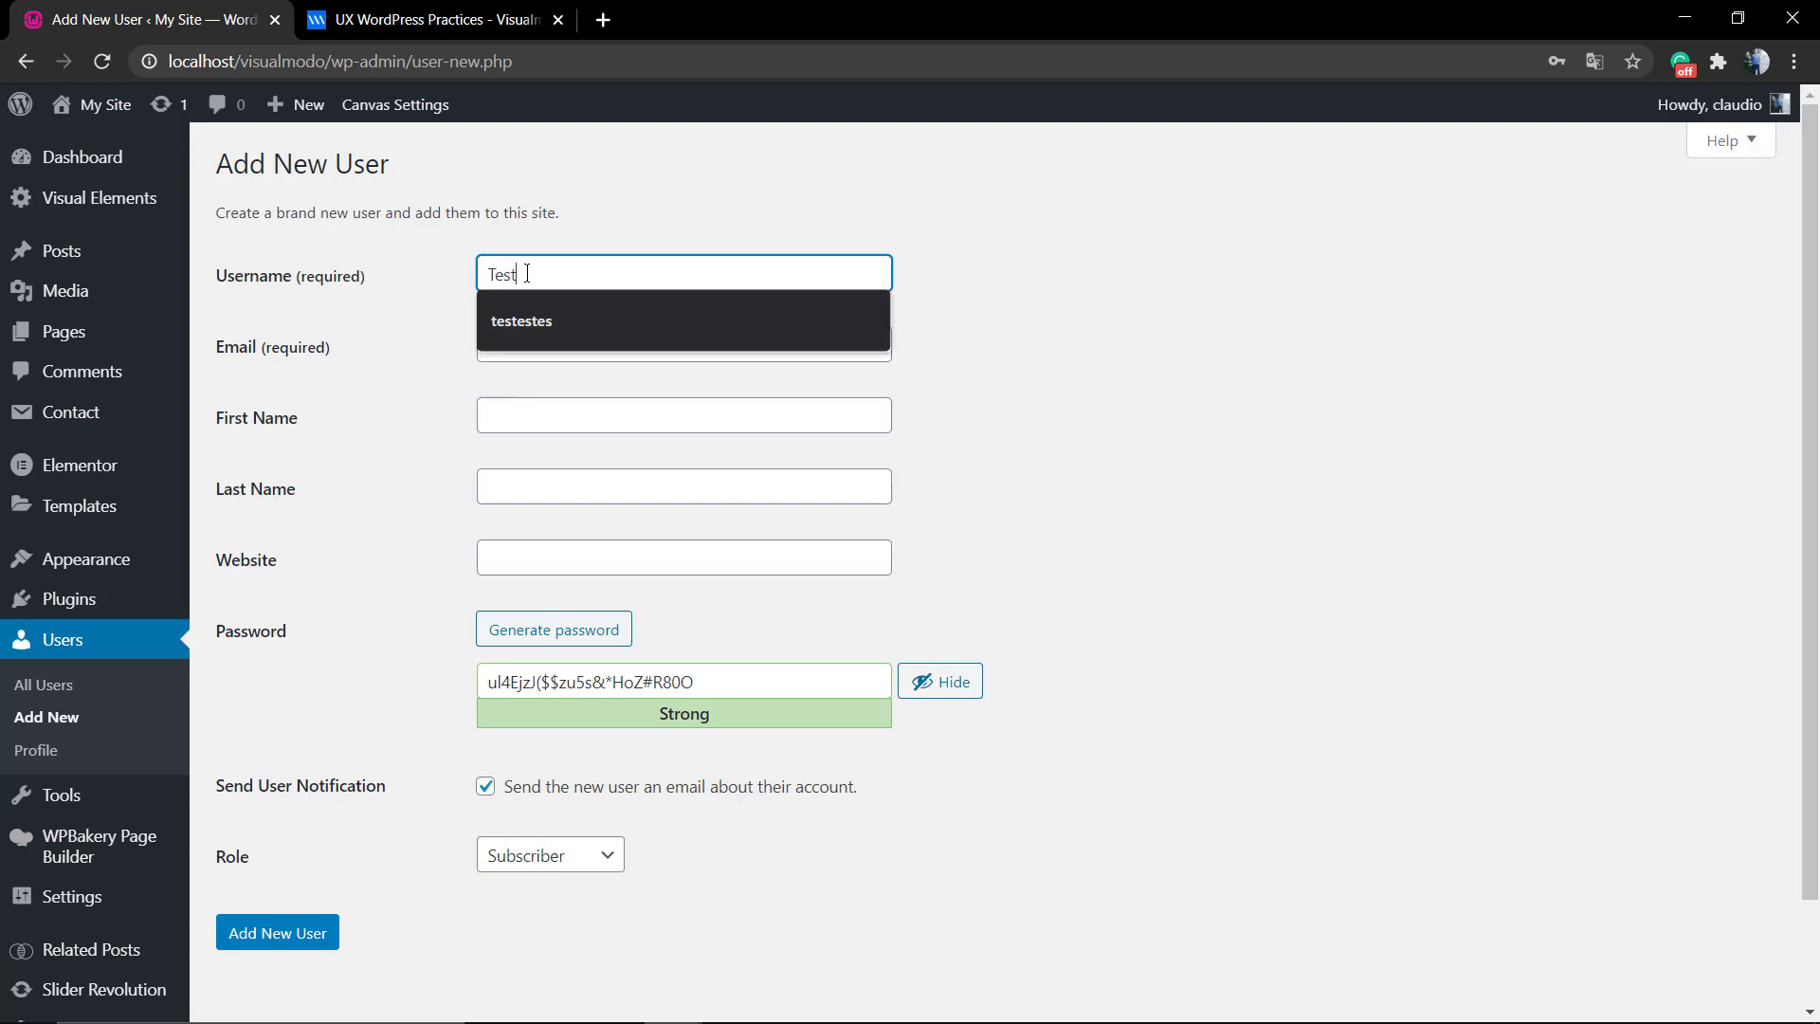
pyautogui.click(455, 328)
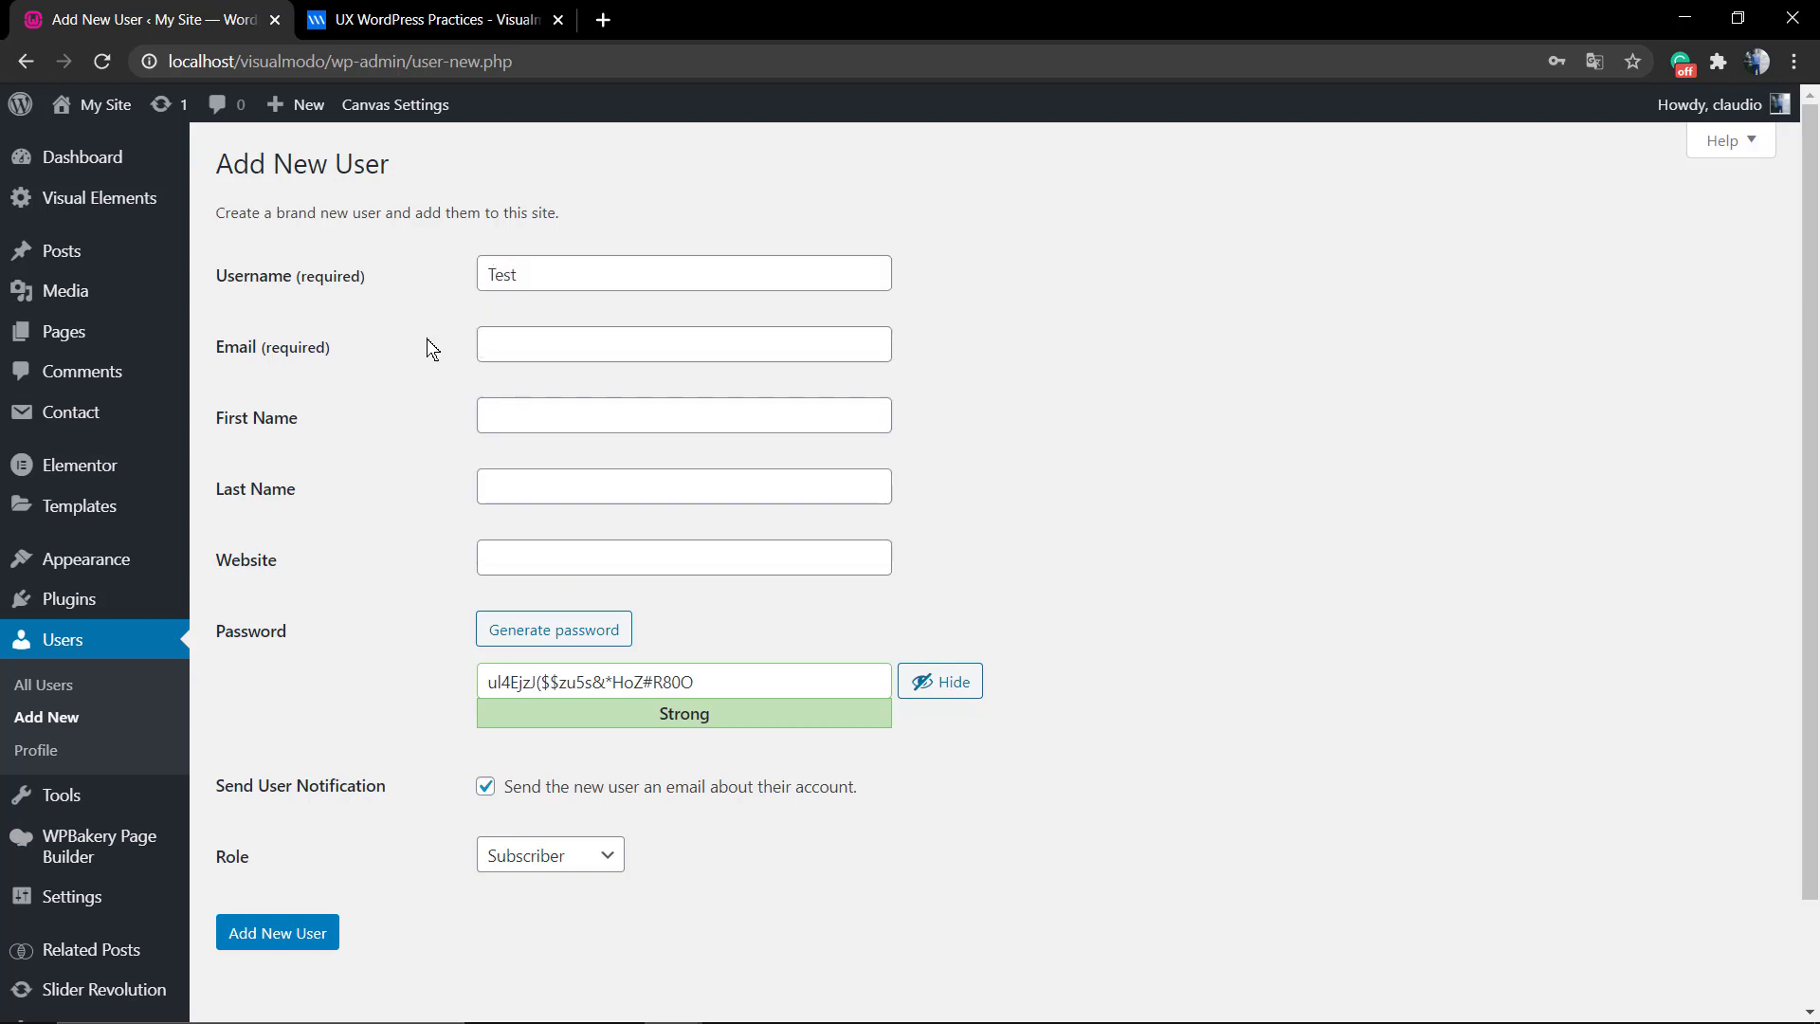
pyautogui.click(598, 343)
pyautogui.write('test')
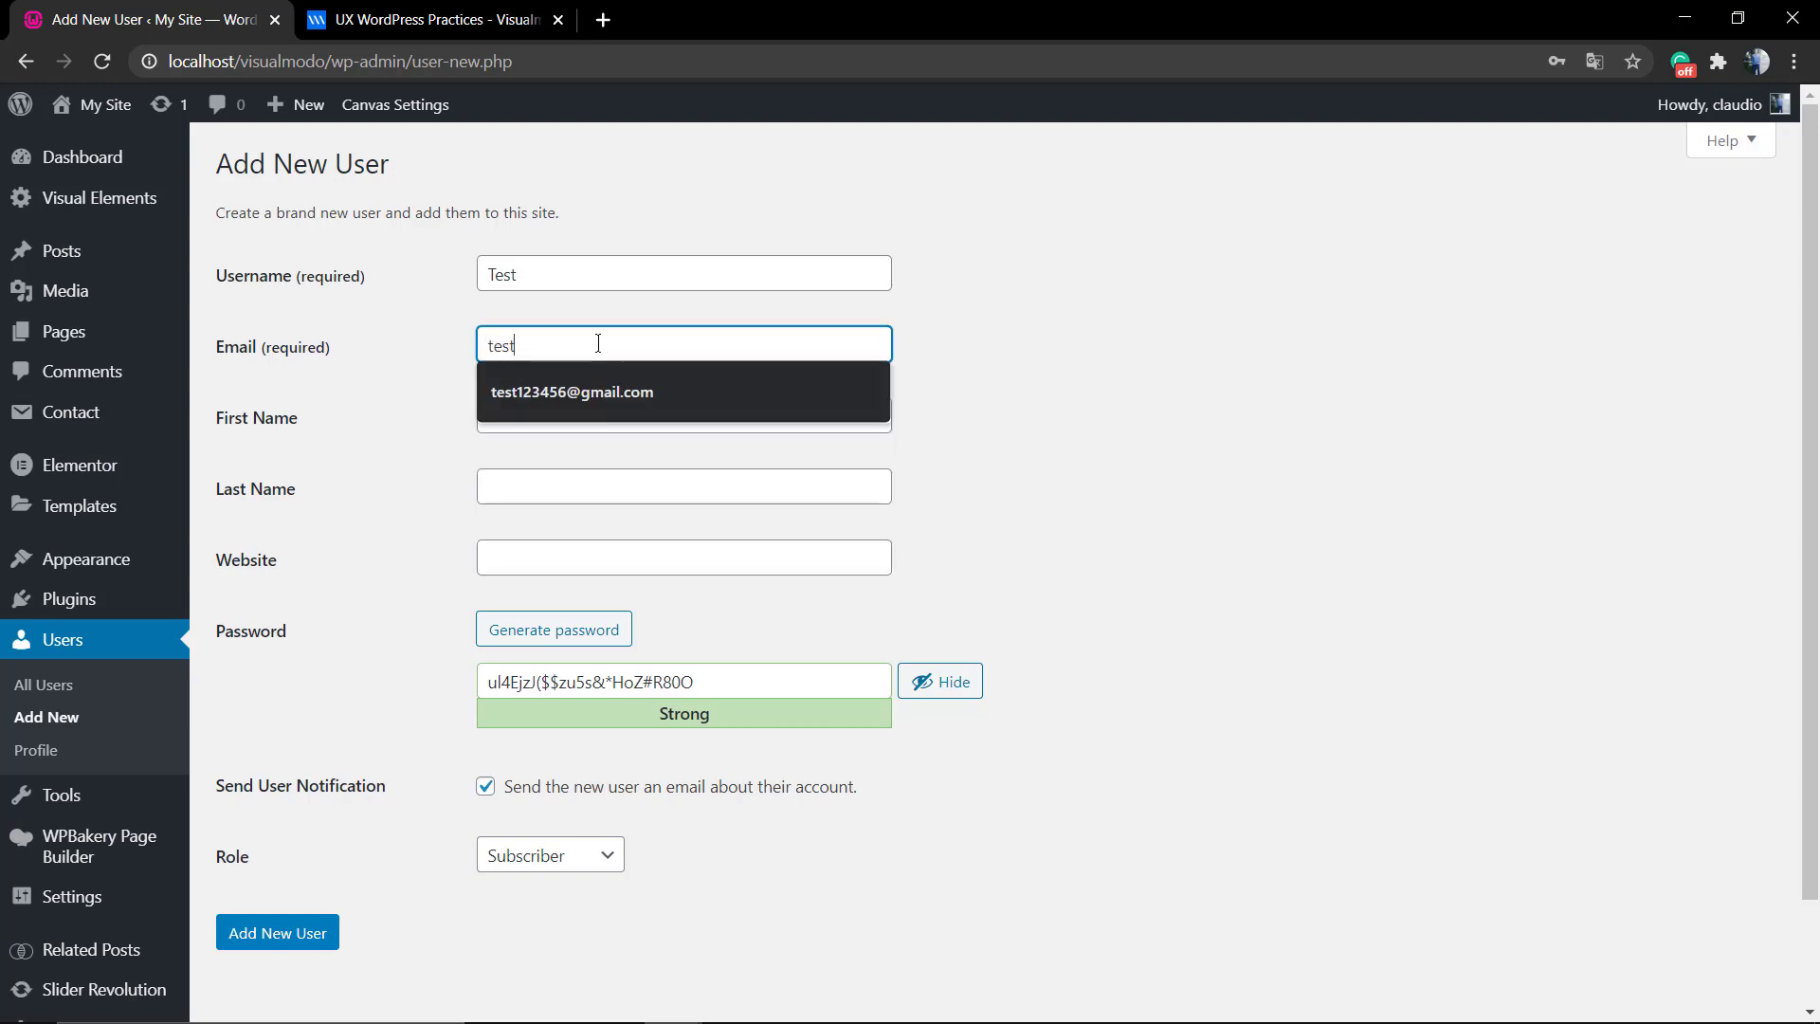
pyautogui.write('@email.com')
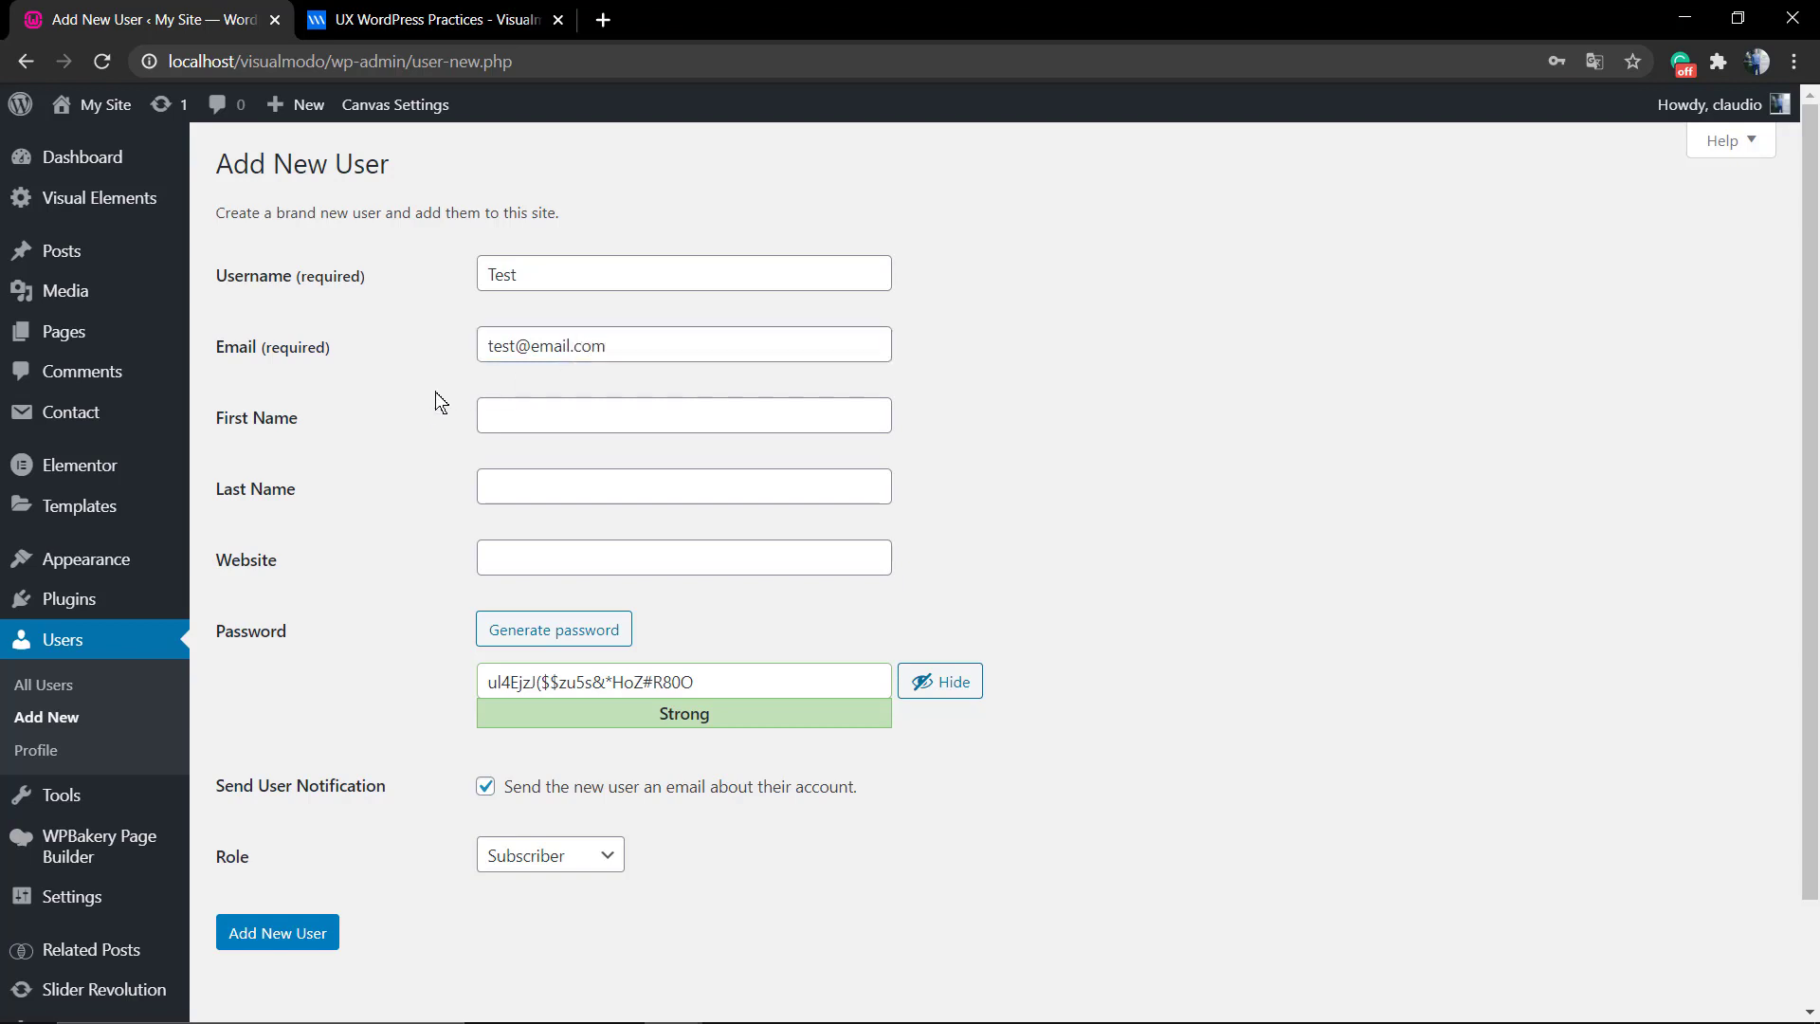
# Fill in first name 'Test' and last name 'Top'.
pyautogui.click(537, 418)
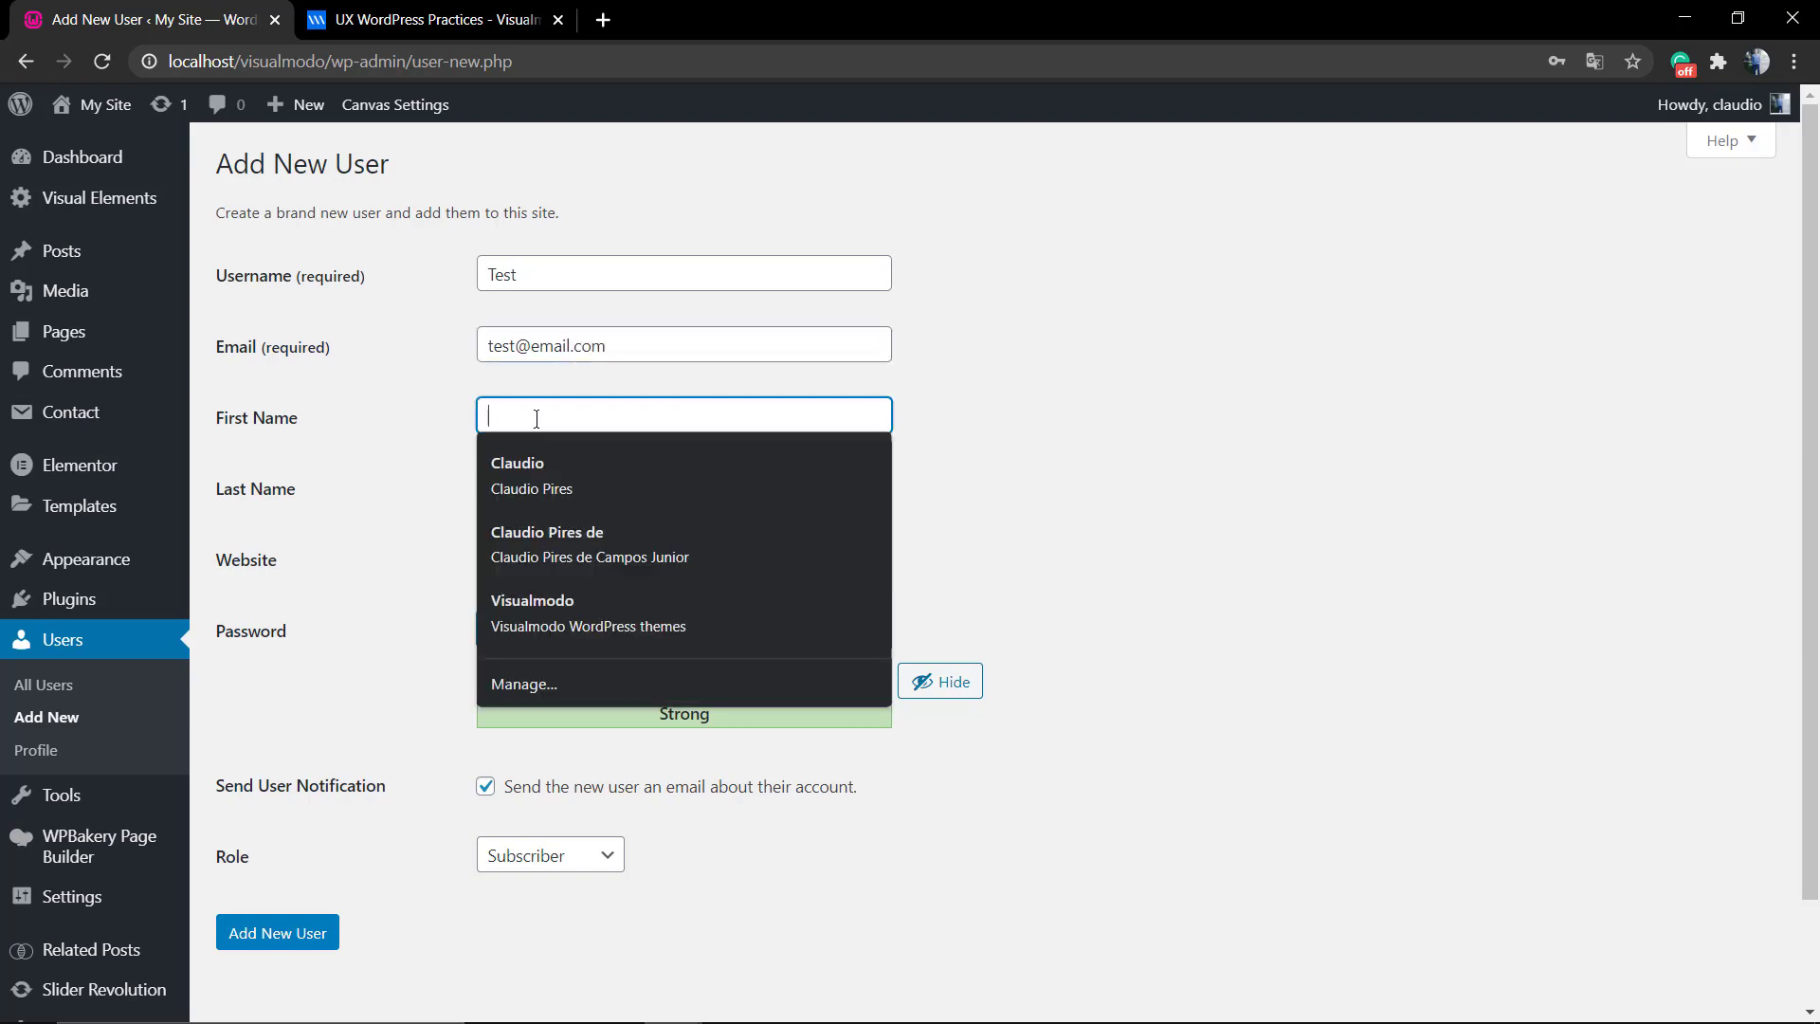
pyautogui.write('Test')
pyautogui.click(430, 464)
pyautogui.click(542, 485)
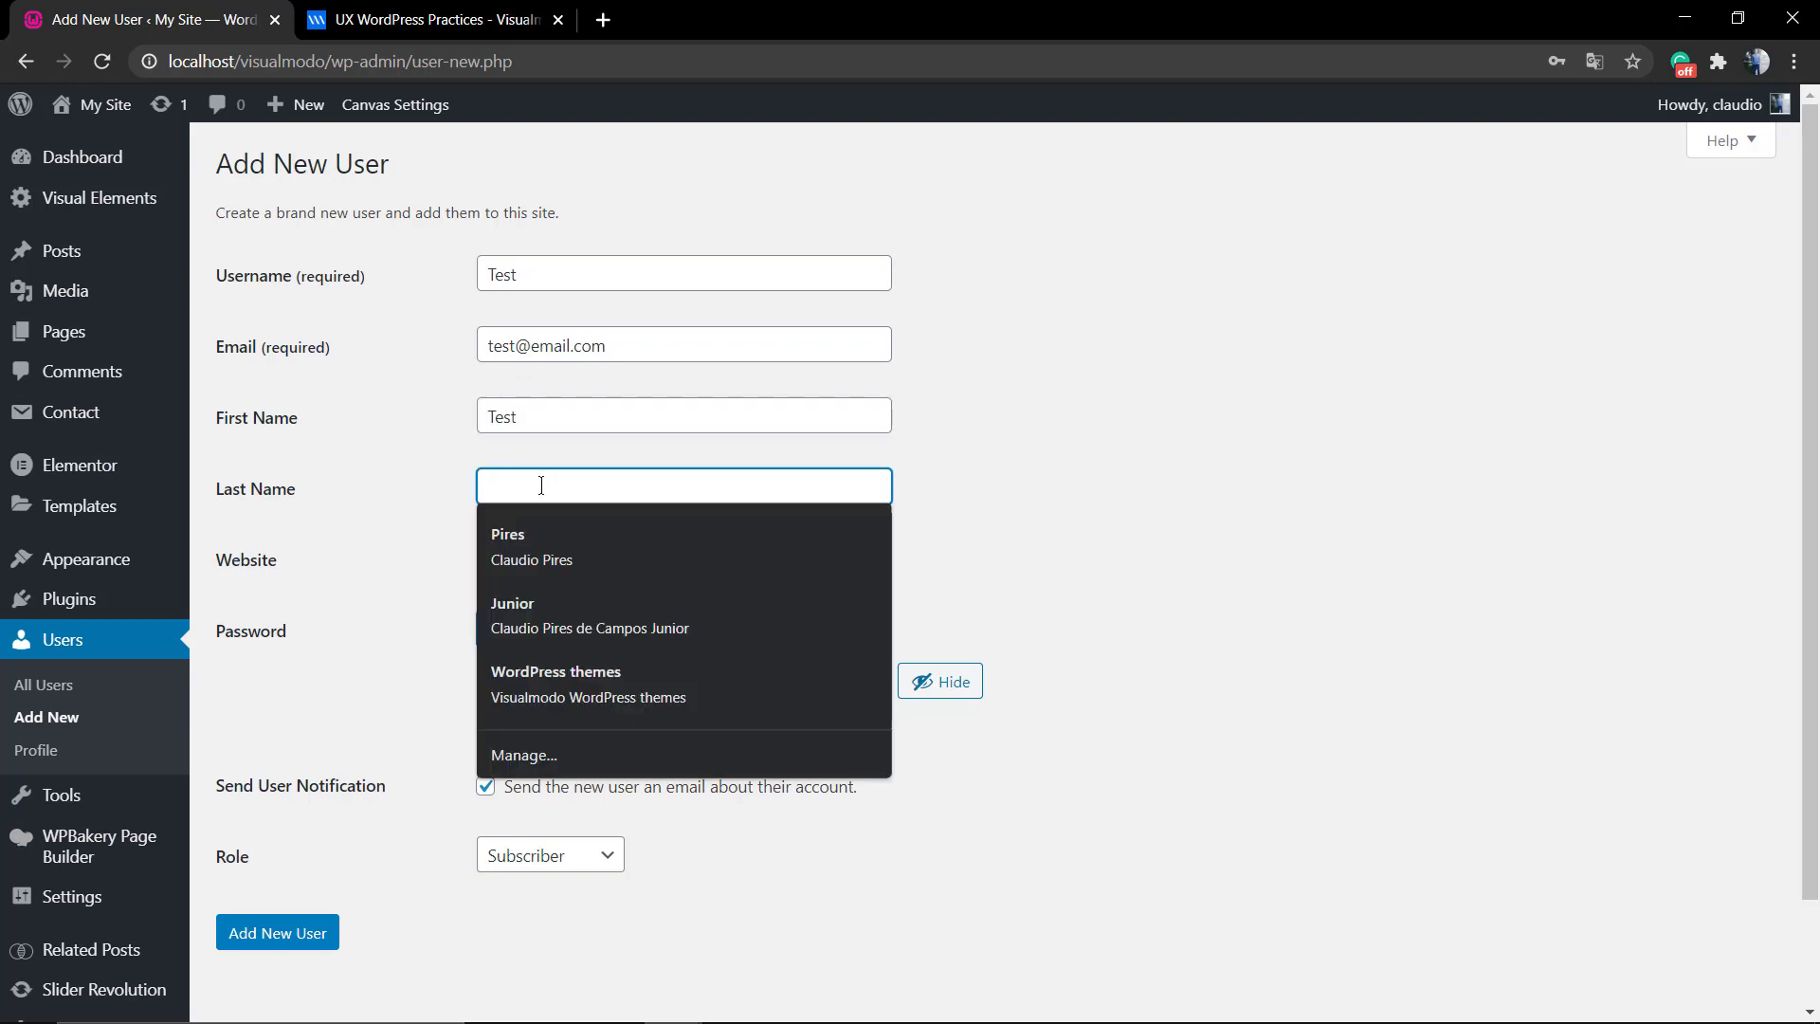
pyautogui.write('Top')
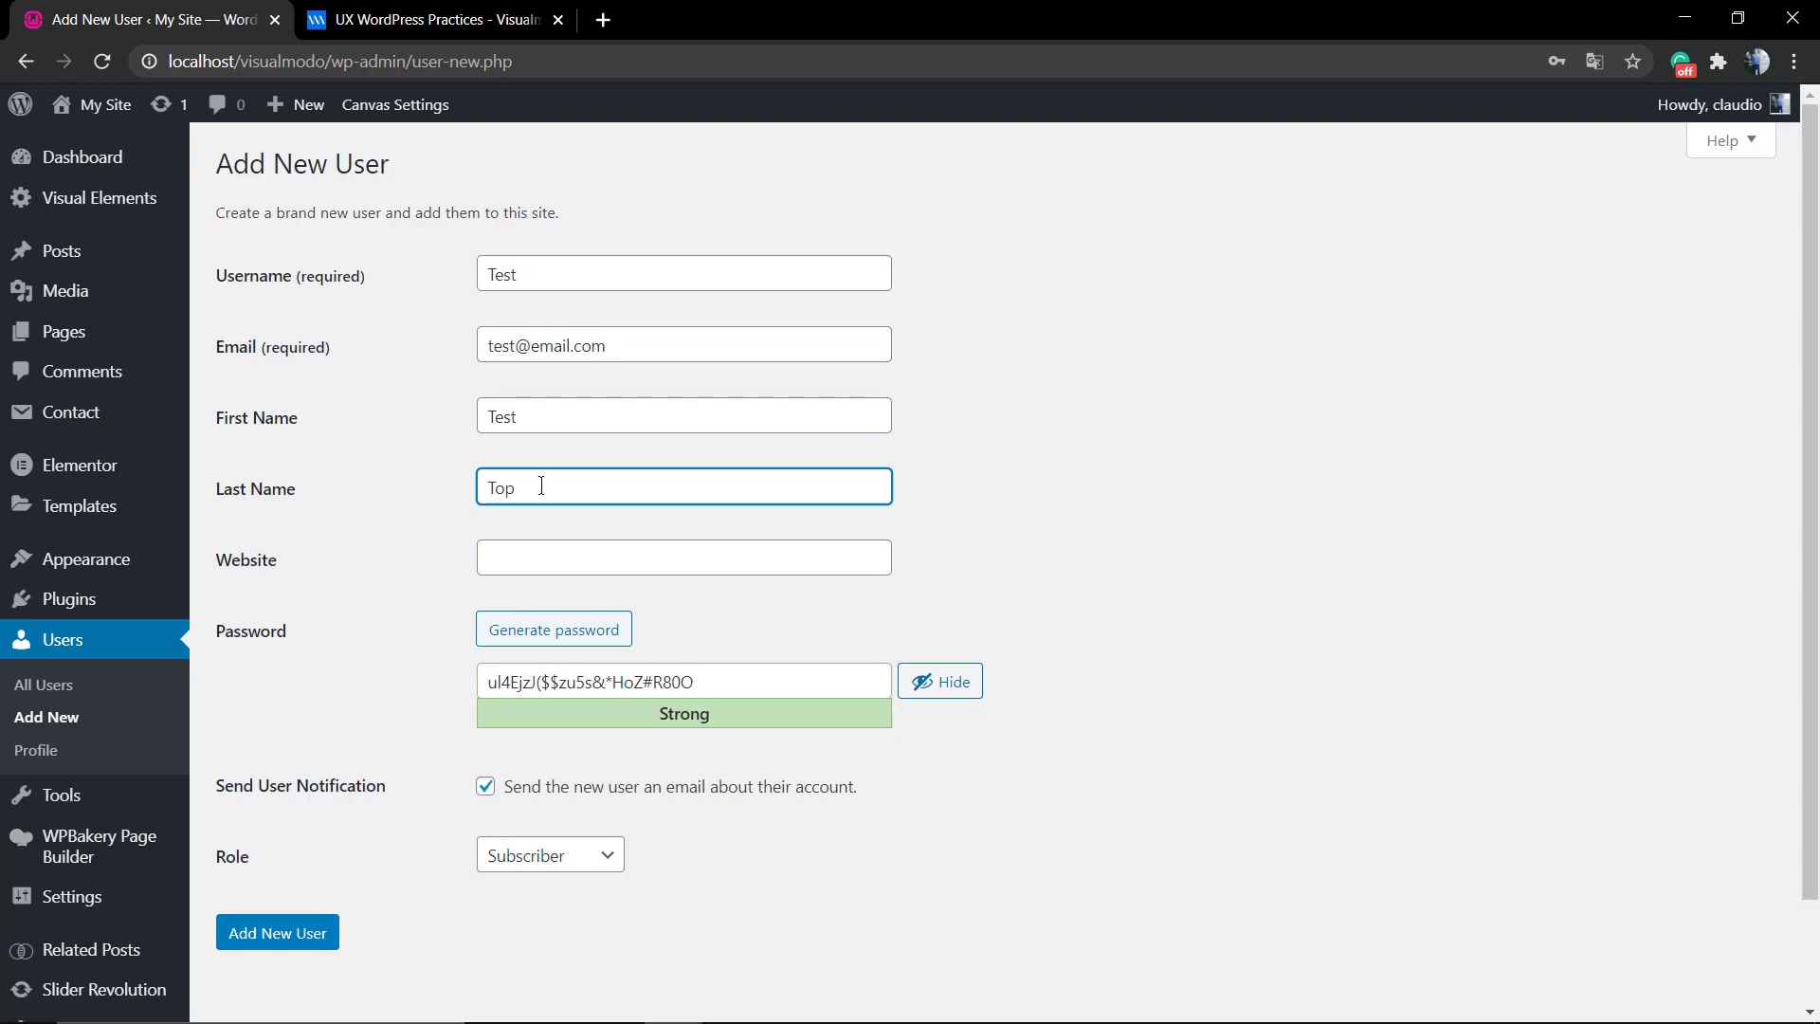
pyautogui.click(503, 557)
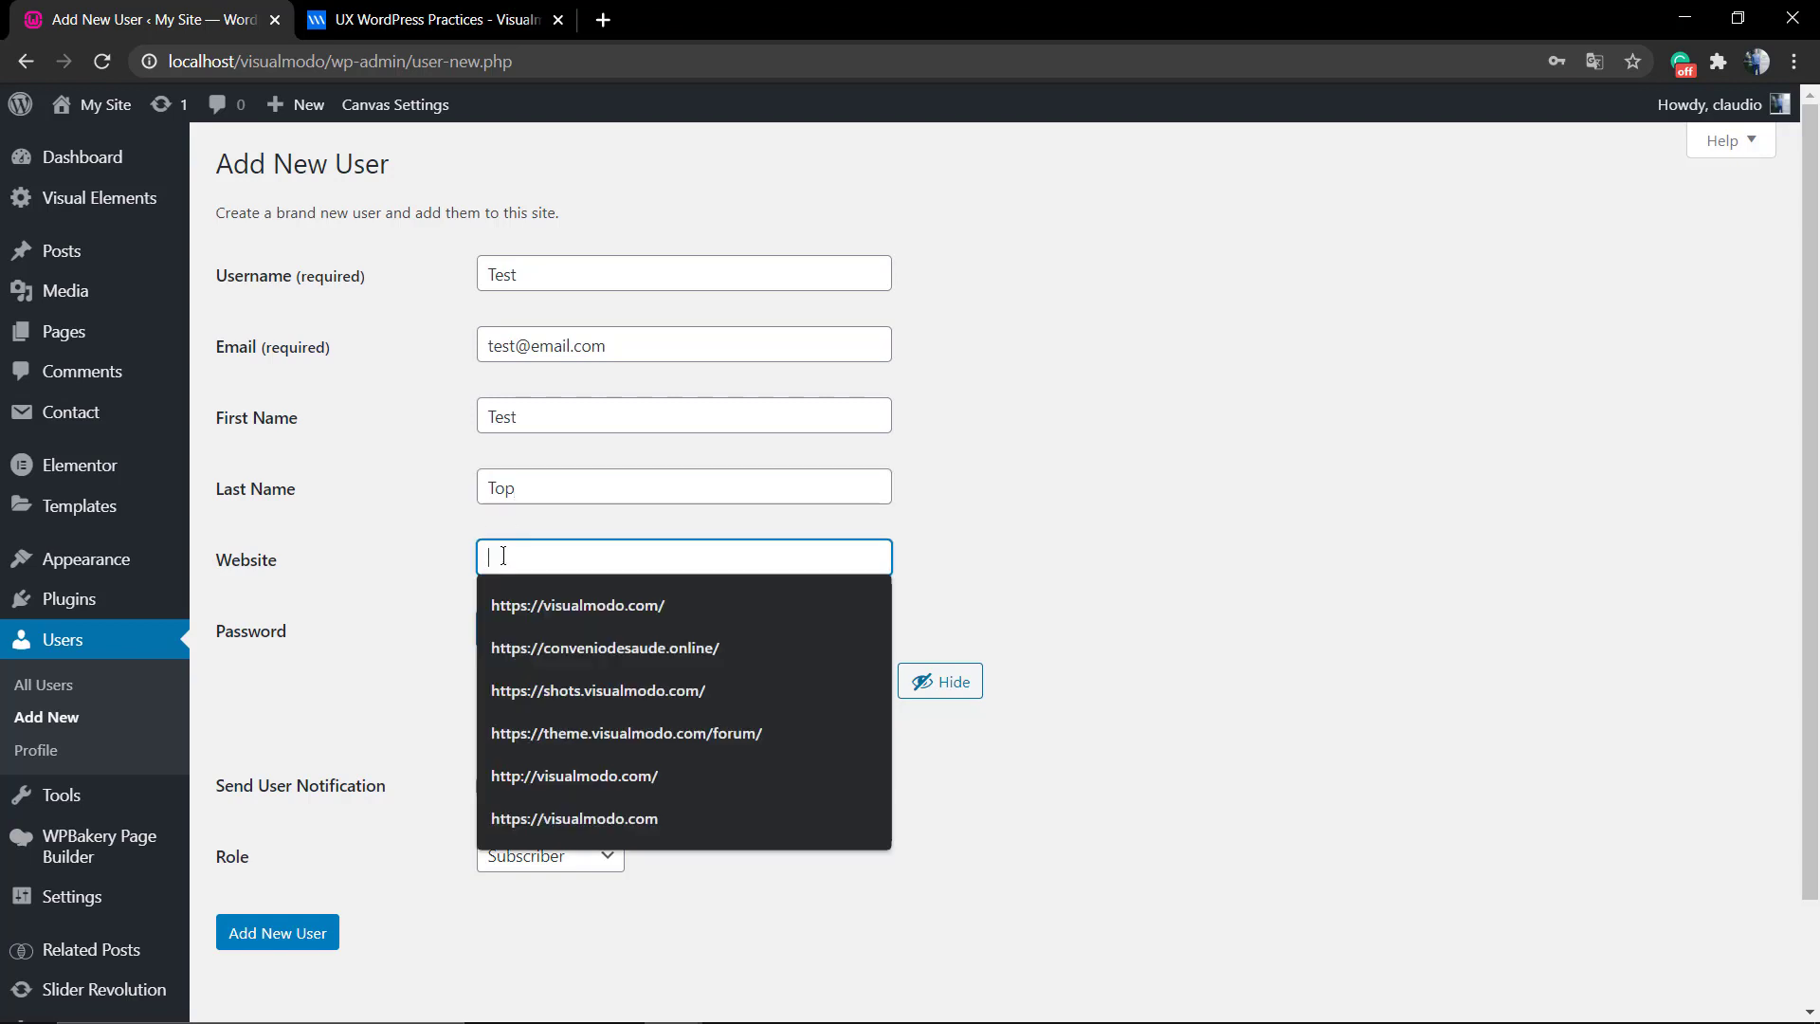
pyautogui.click(544, 621)
pyautogui.scroll(-2, 414, 569)
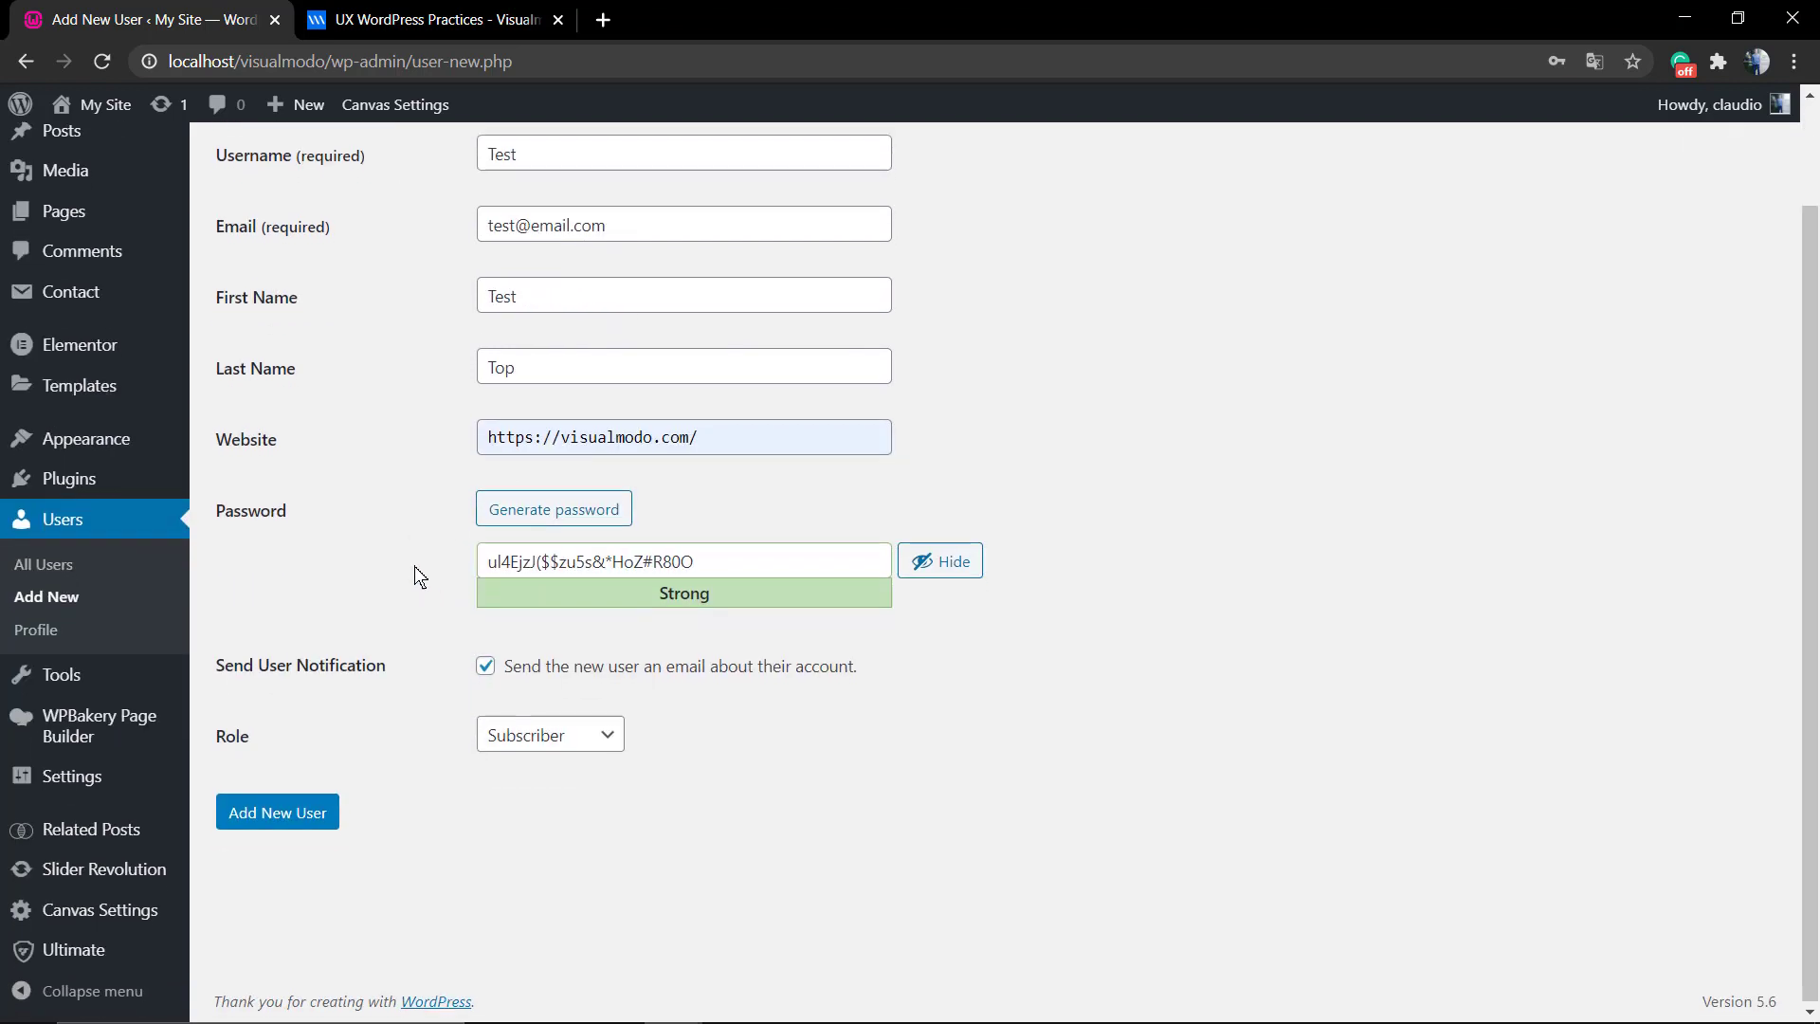
pyautogui.click(540, 509)
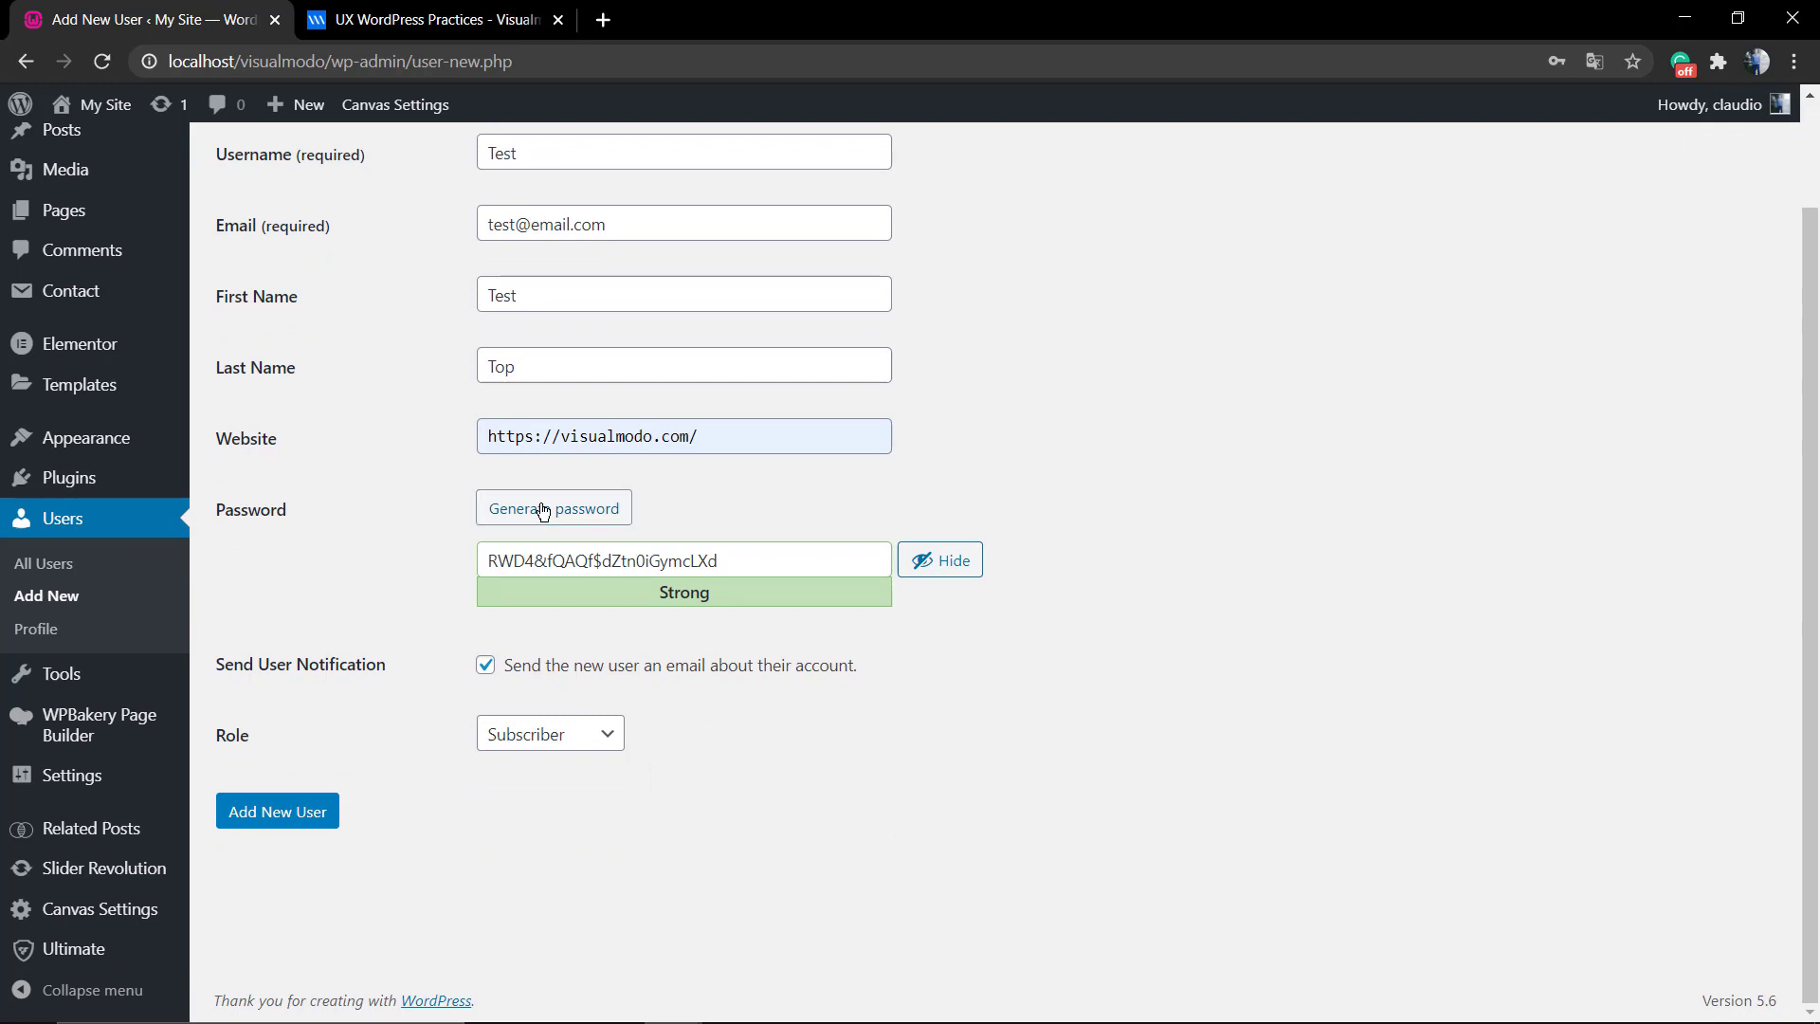
pyautogui.click(543, 509)
pyautogui.click(543, 509)
pyautogui.click(542, 509)
pyautogui.click(542, 509)
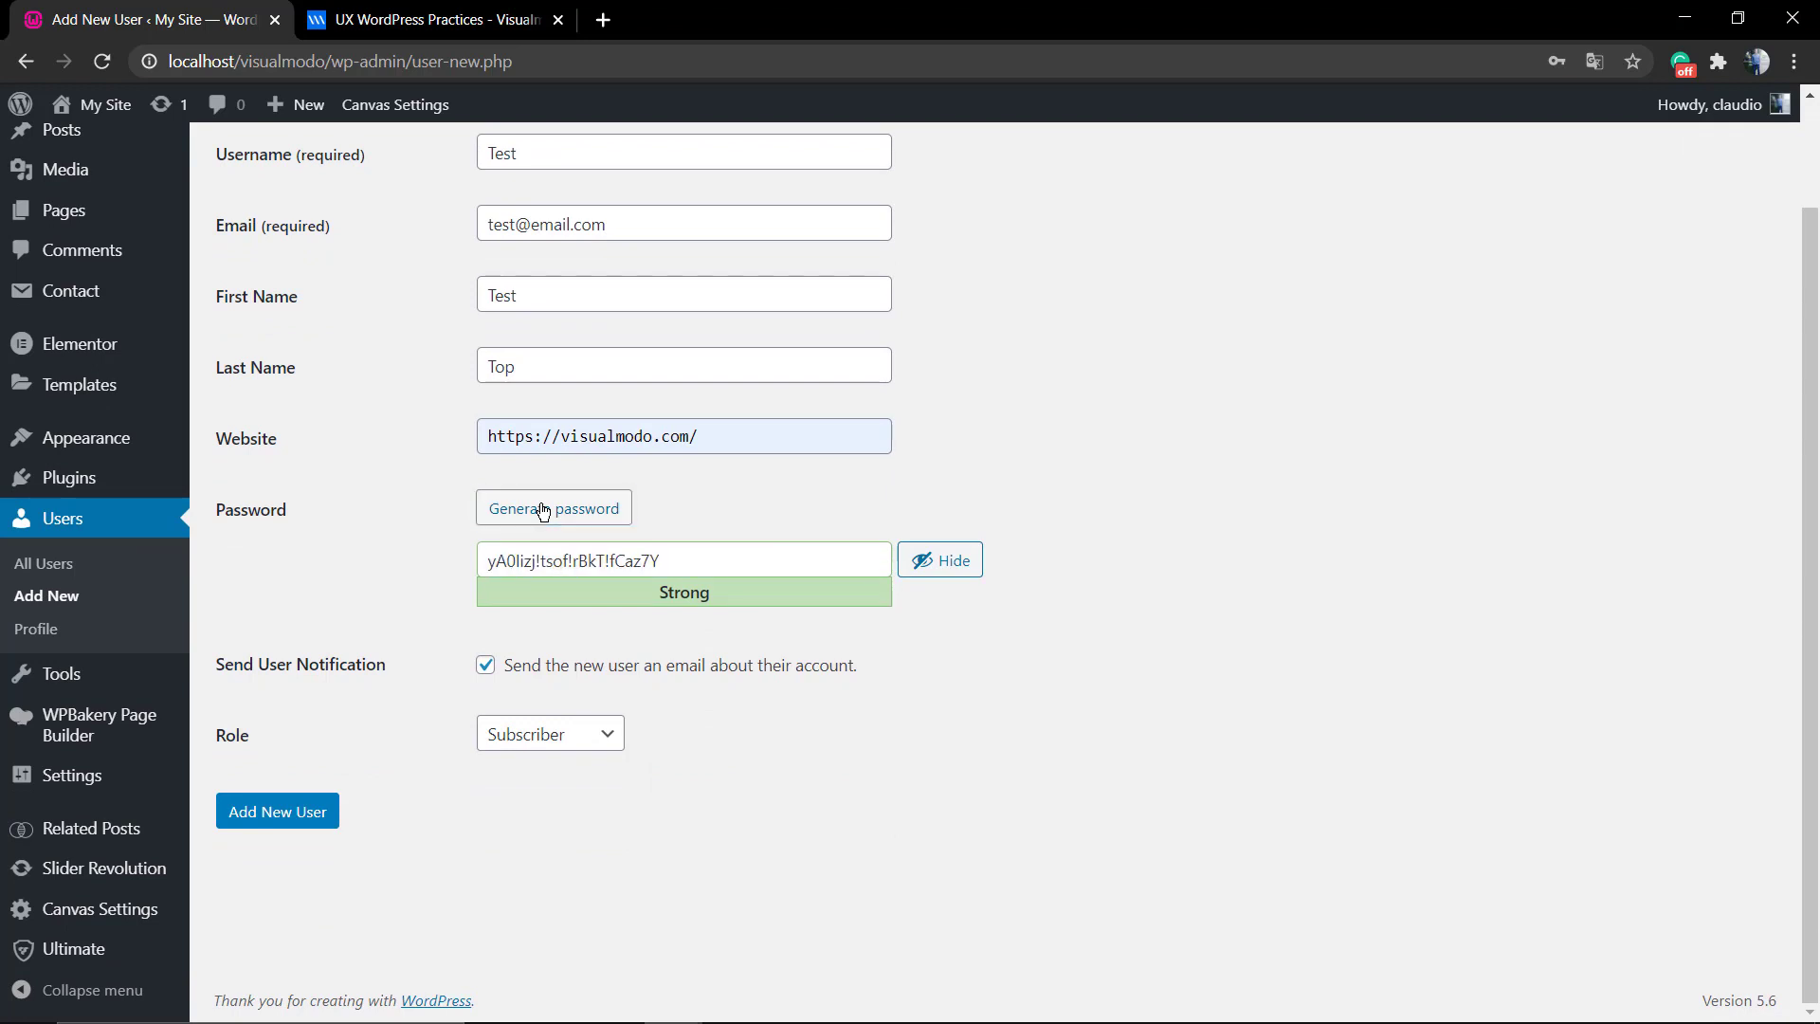
pyautogui.click(543, 509)
# Replace the generated password with a short numeric one and toggle its visibility.
pyautogui.moveTo(711, 561); pyautogui.dragTo(423, 589)
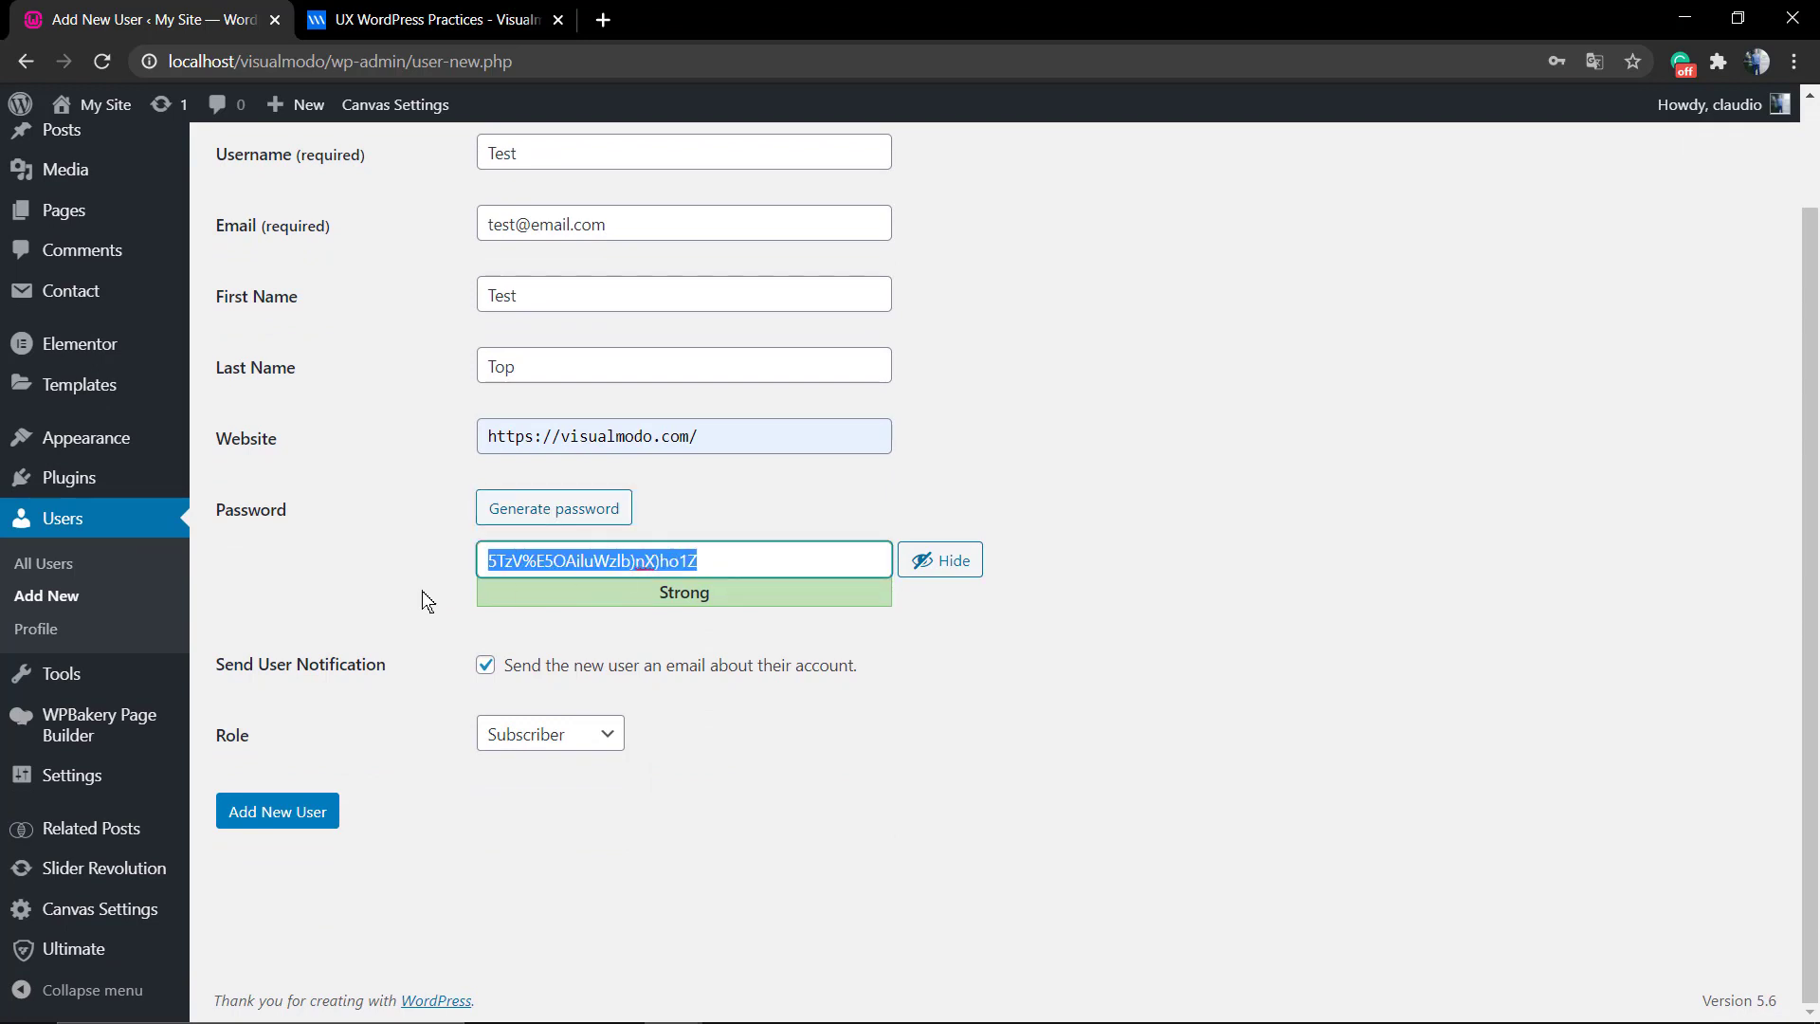
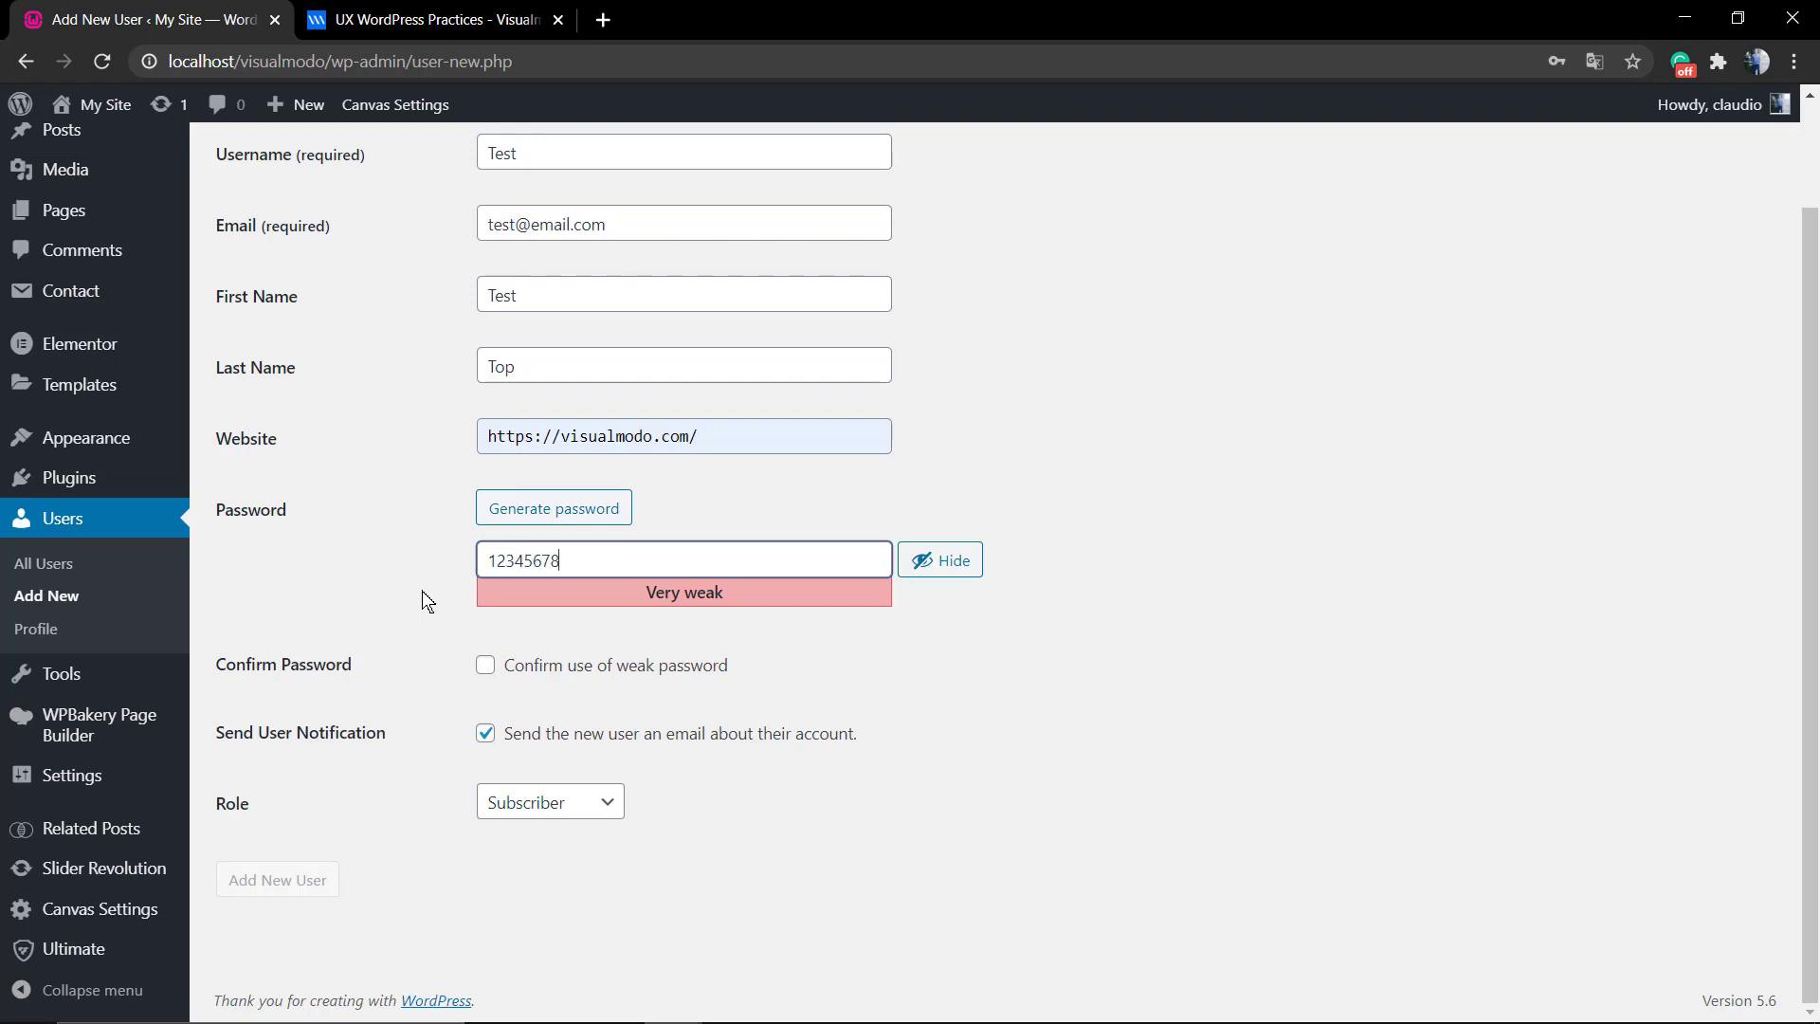
pyautogui.moveTo(709, 590); pyautogui.dragTo(758, 599)
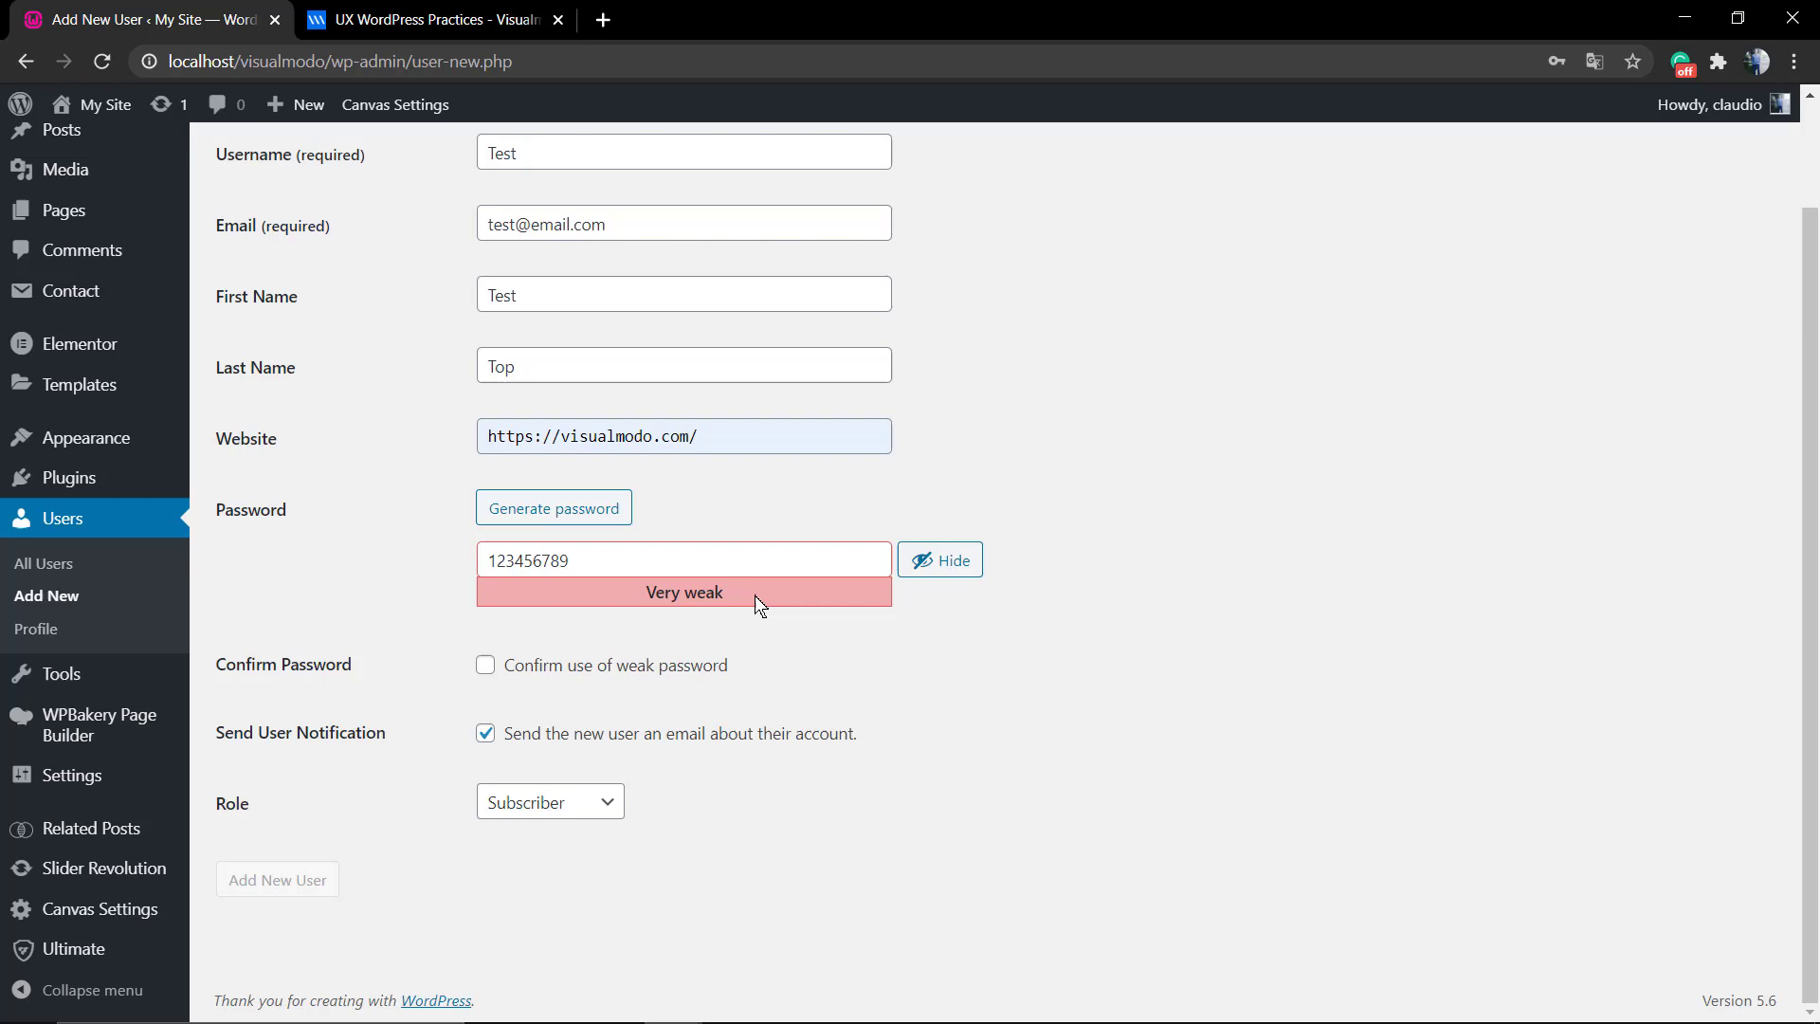
pyautogui.click(943, 561)
pyautogui.click(954, 561)
# Swap the weak password for a long strong custom password and mask it.
pyautogui.doubleClick(632, 558)
pyautogui.press('BackSpace')
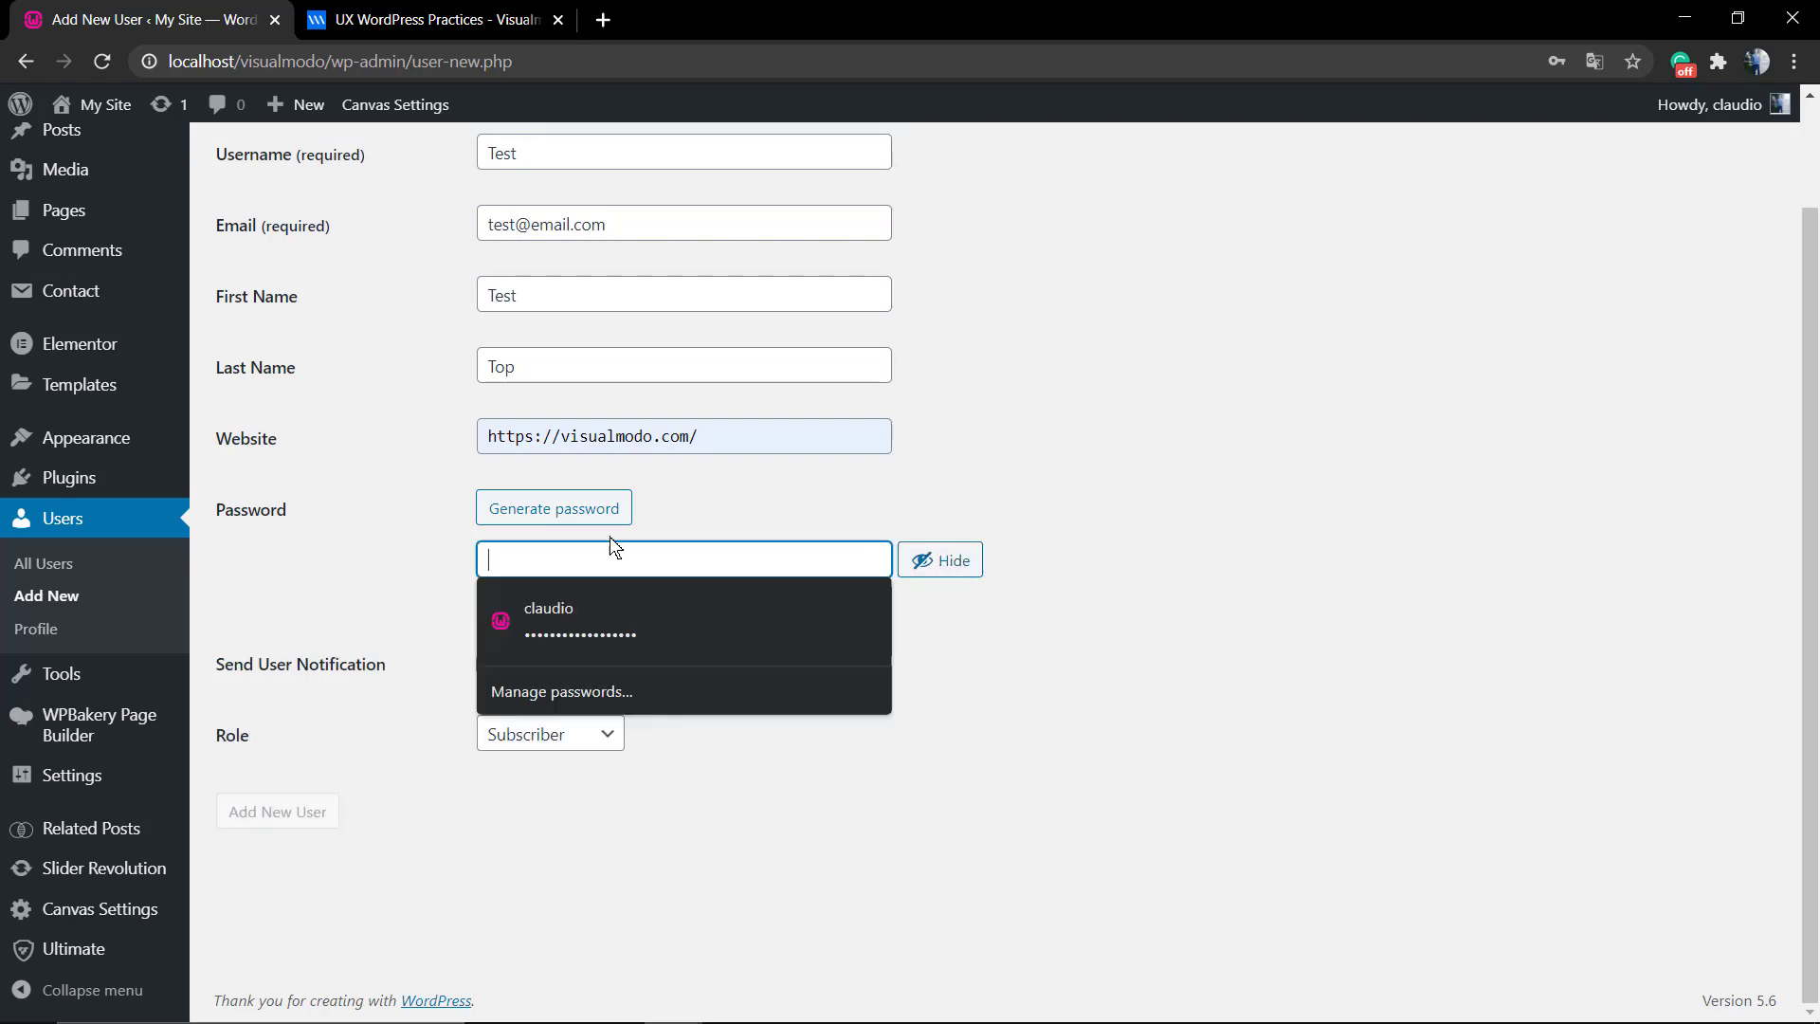
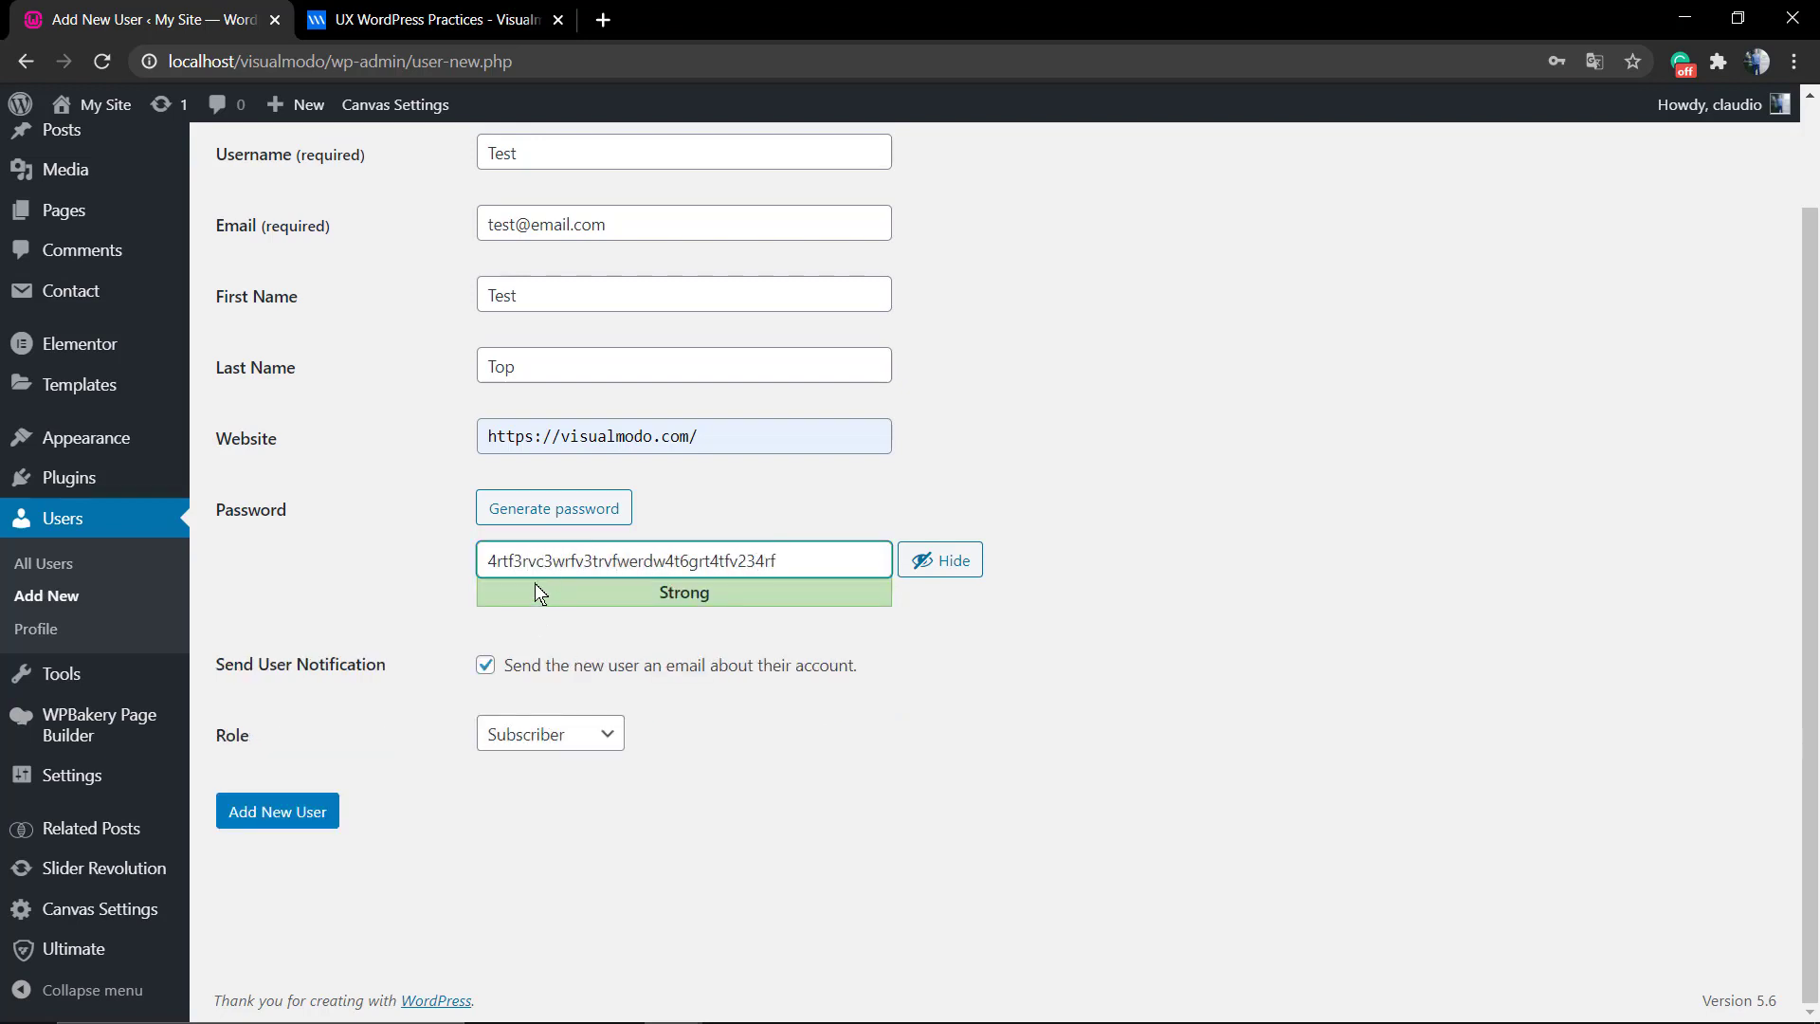
pyautogui.doubleClick(535, 569)
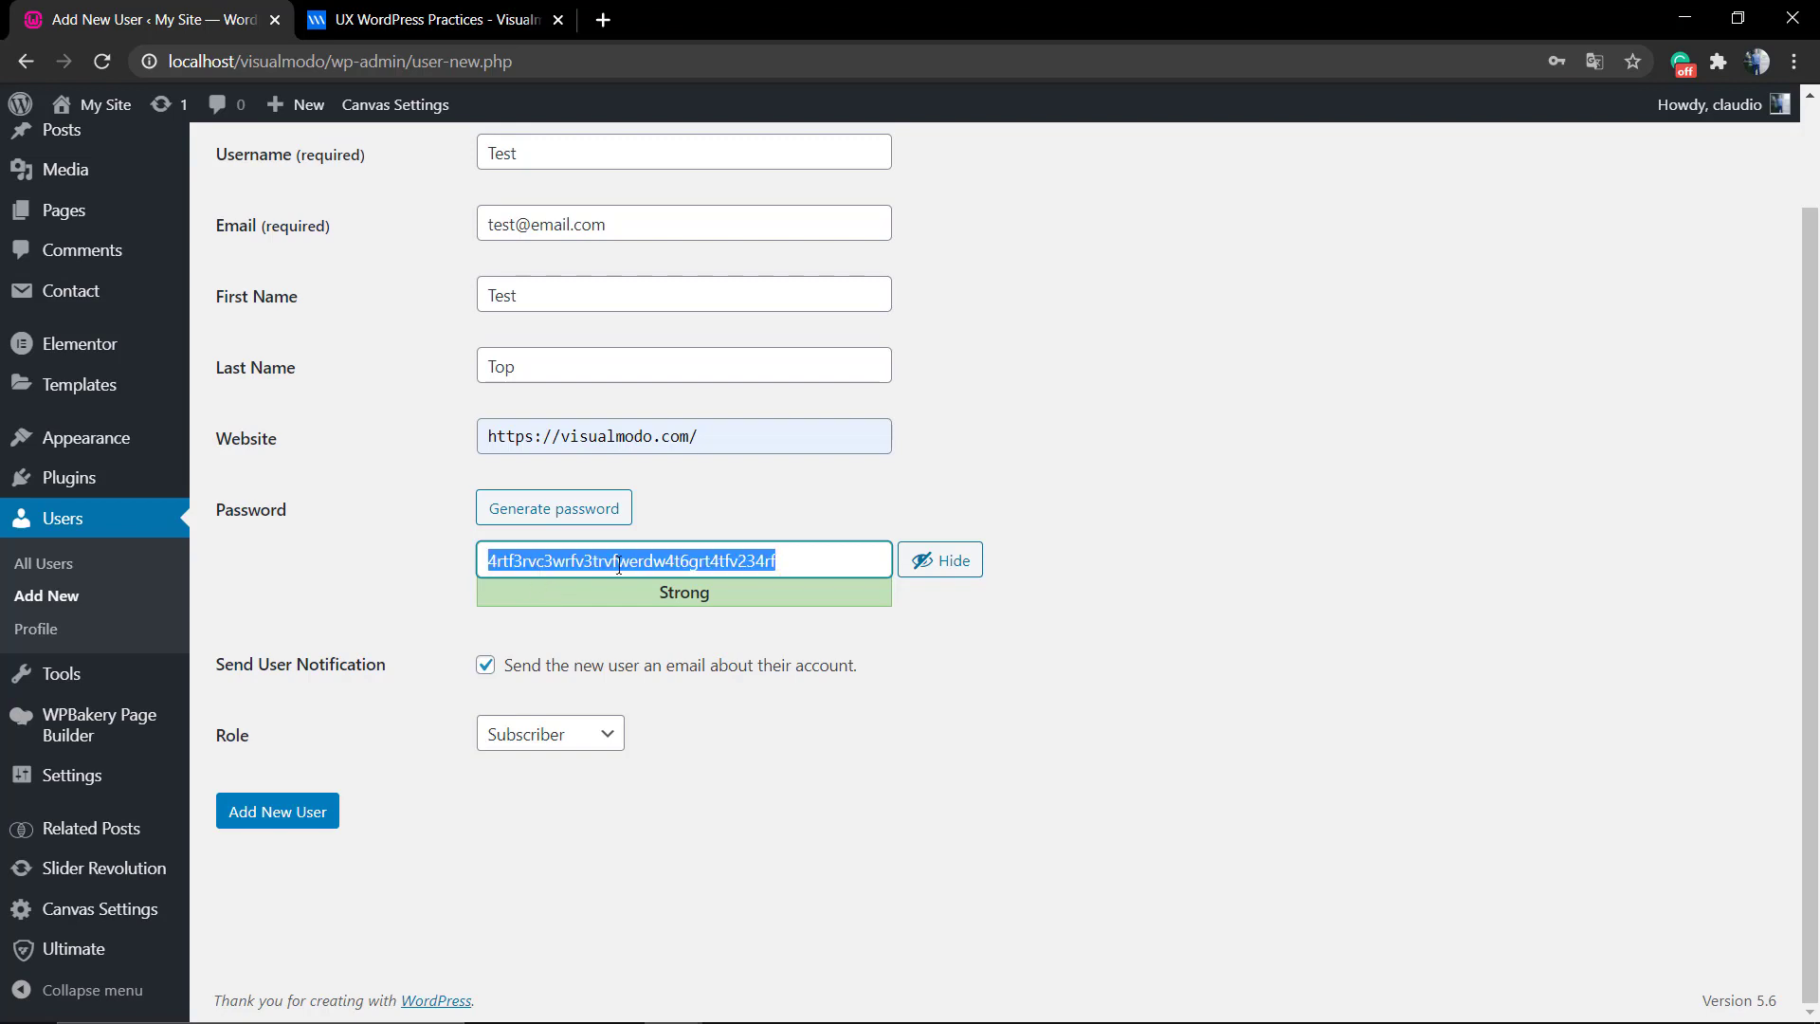
pyautogui.click(951, 567)
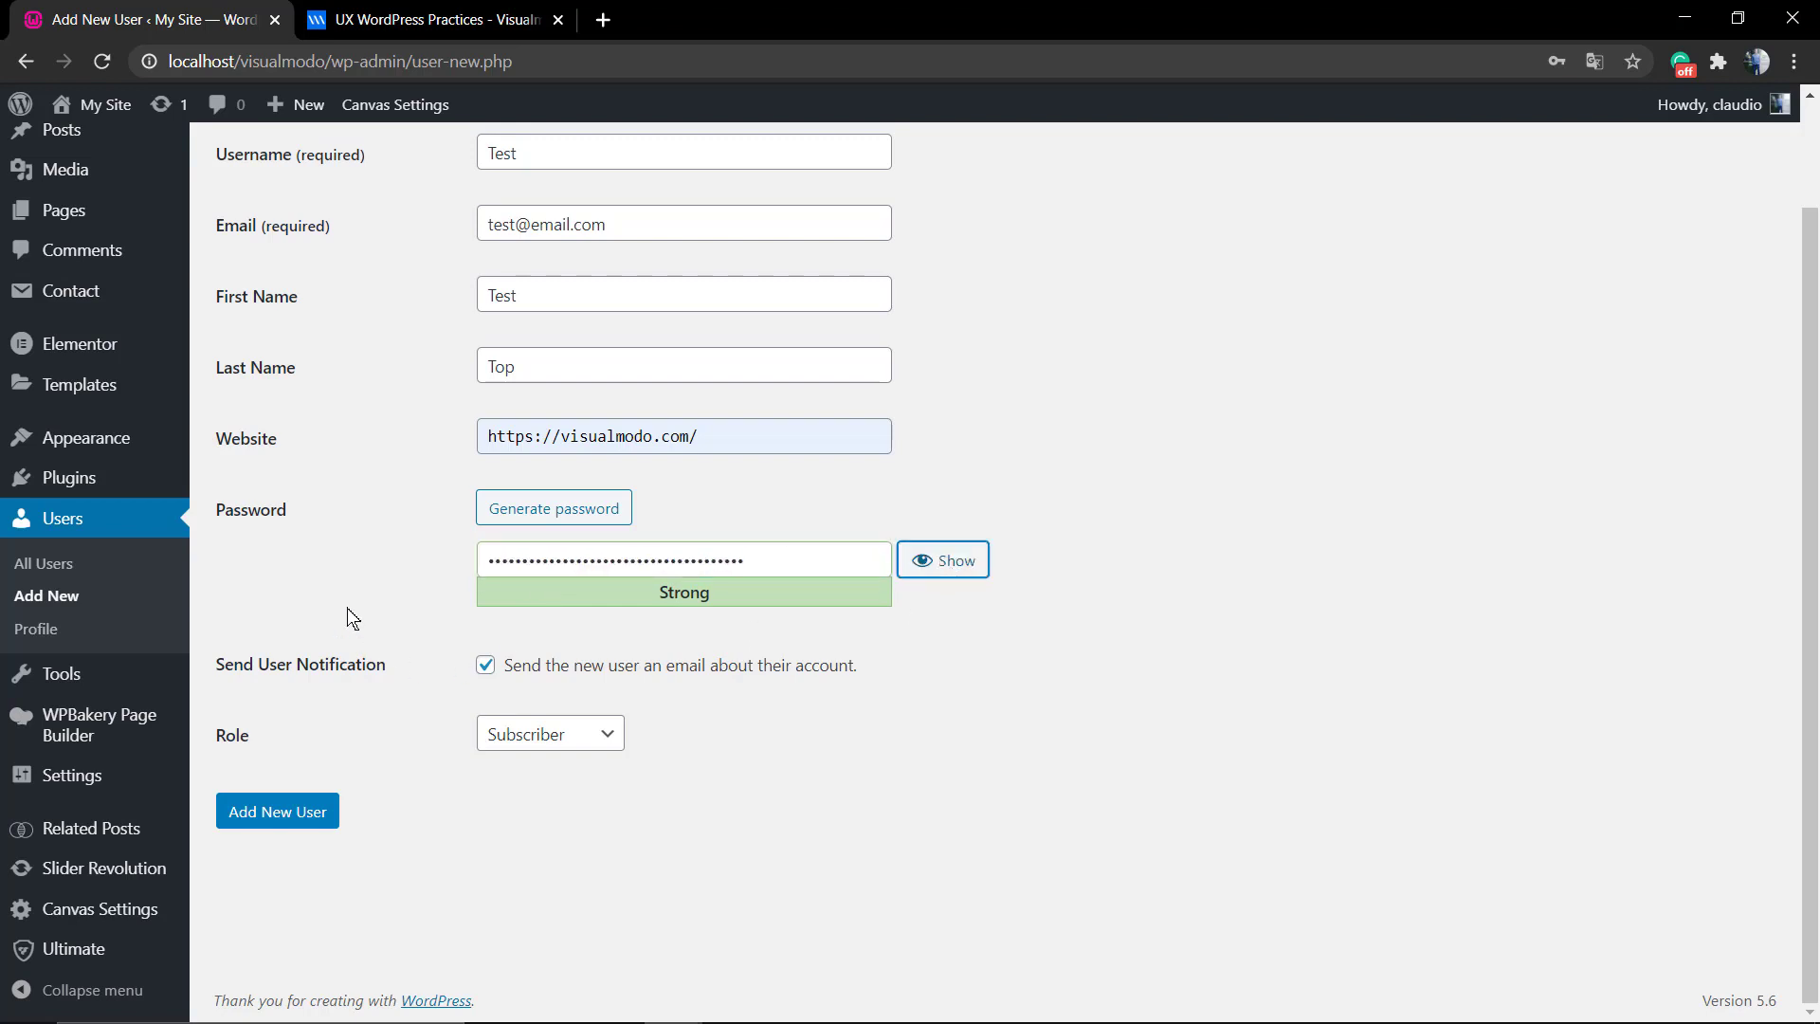
# Highlight parts of the notification sentence and the e-mail field text.
pyautogui.moveTo(859, 669)
pyautogui.mouseDown()
pyautogui.moveTo(504, 685)
pyautogui.moveTo(830, 682)
pyautogui.mouseUp()
pyautogui.click(832, 690)
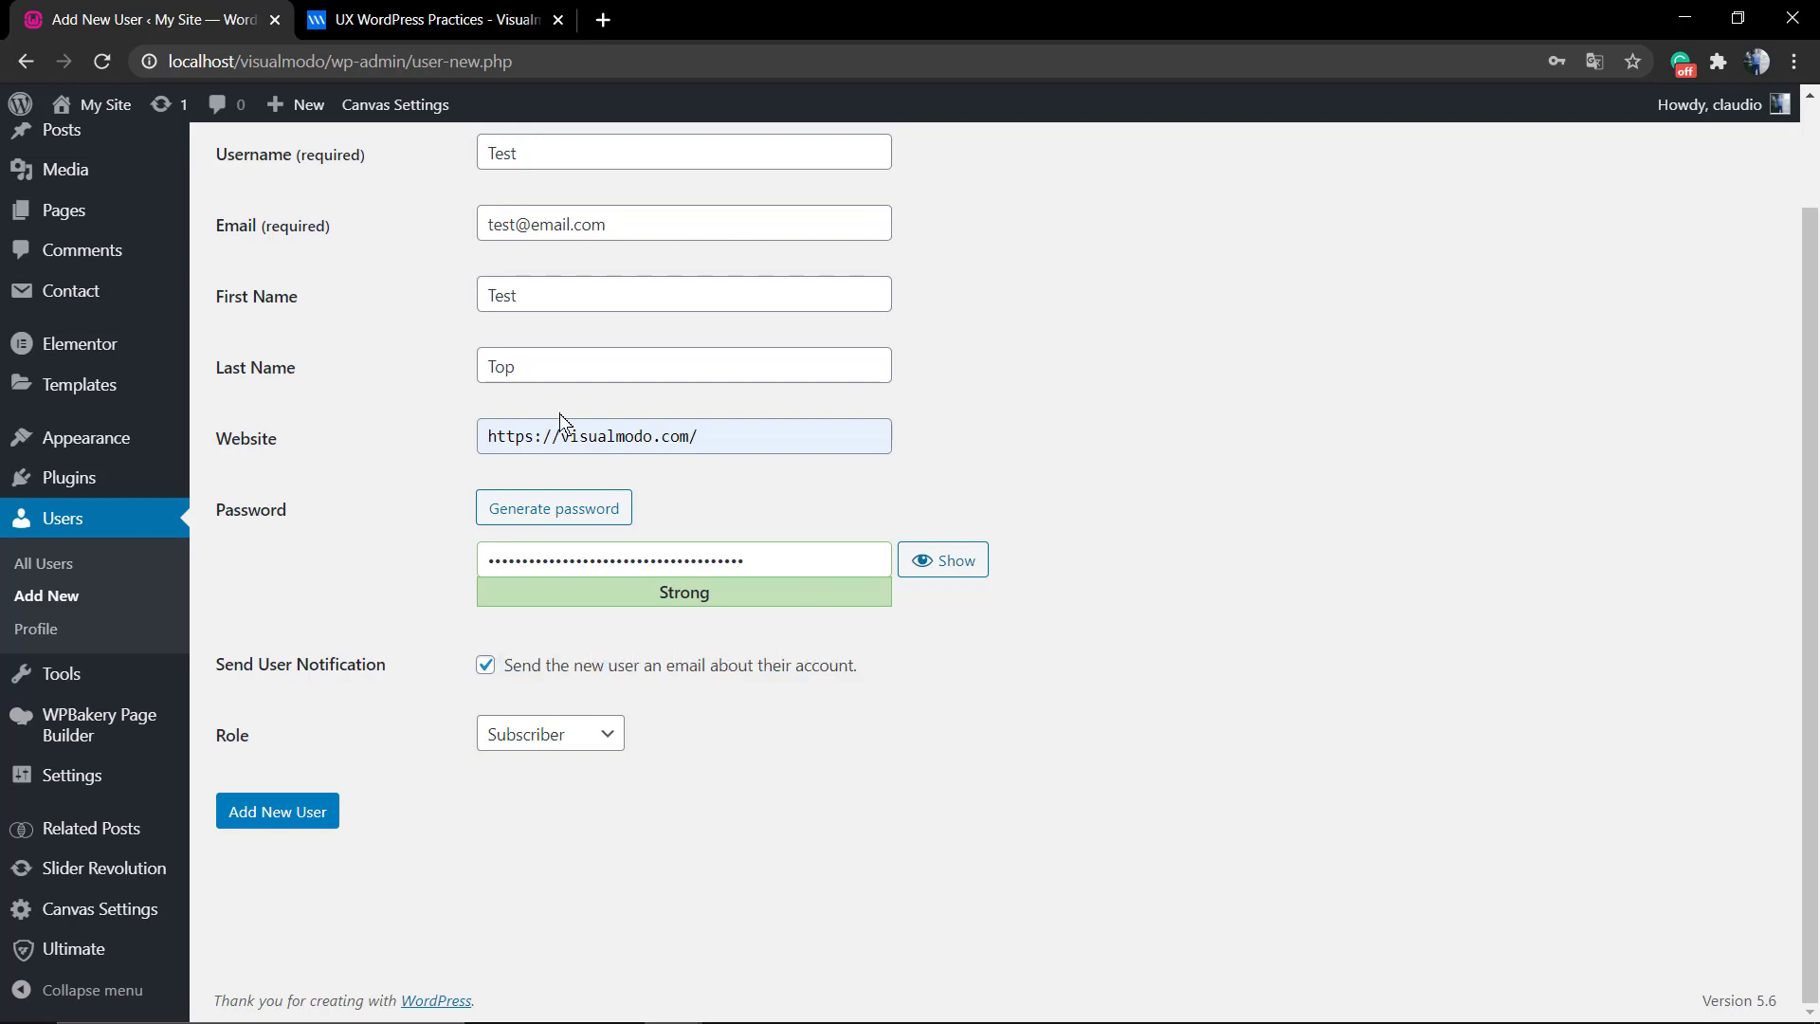
pyautogui.moveTo(620, 231); pyautogui.dragTo(502, 232)
pyautogui.click(483, 229)
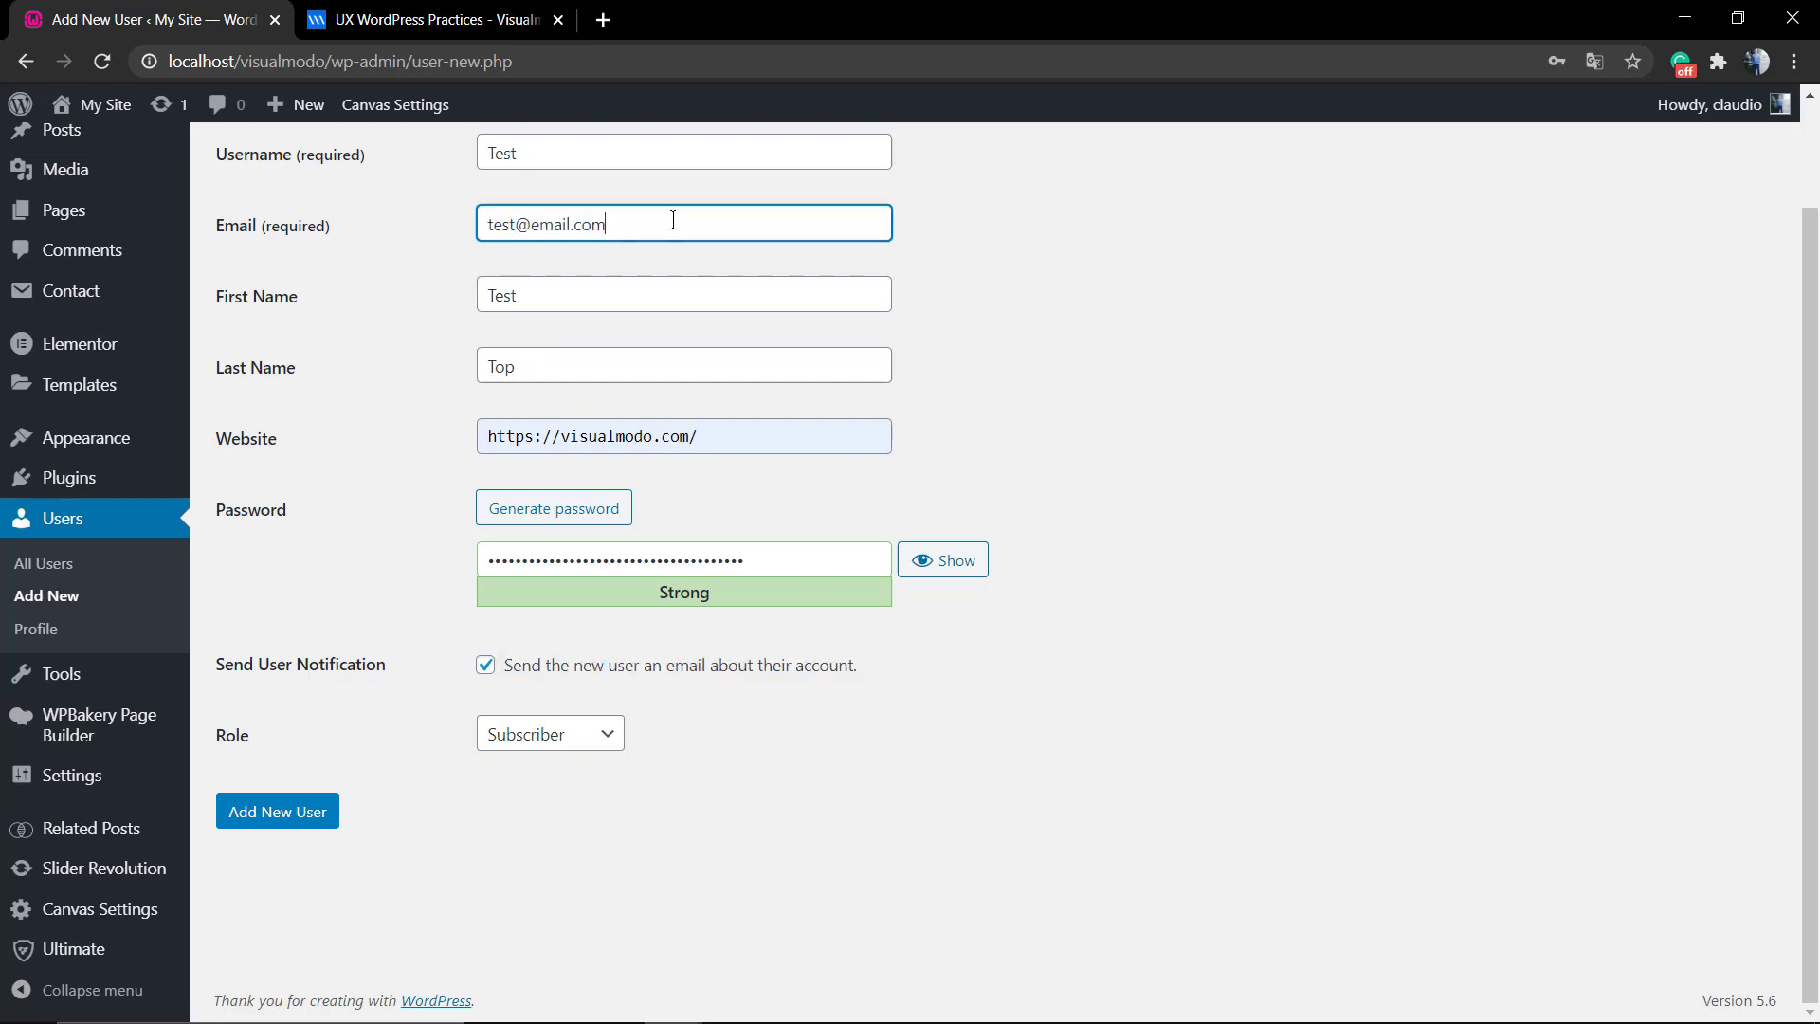
pyautogui.doubleClick(244, 743)
pyautogui.click(245, 748)
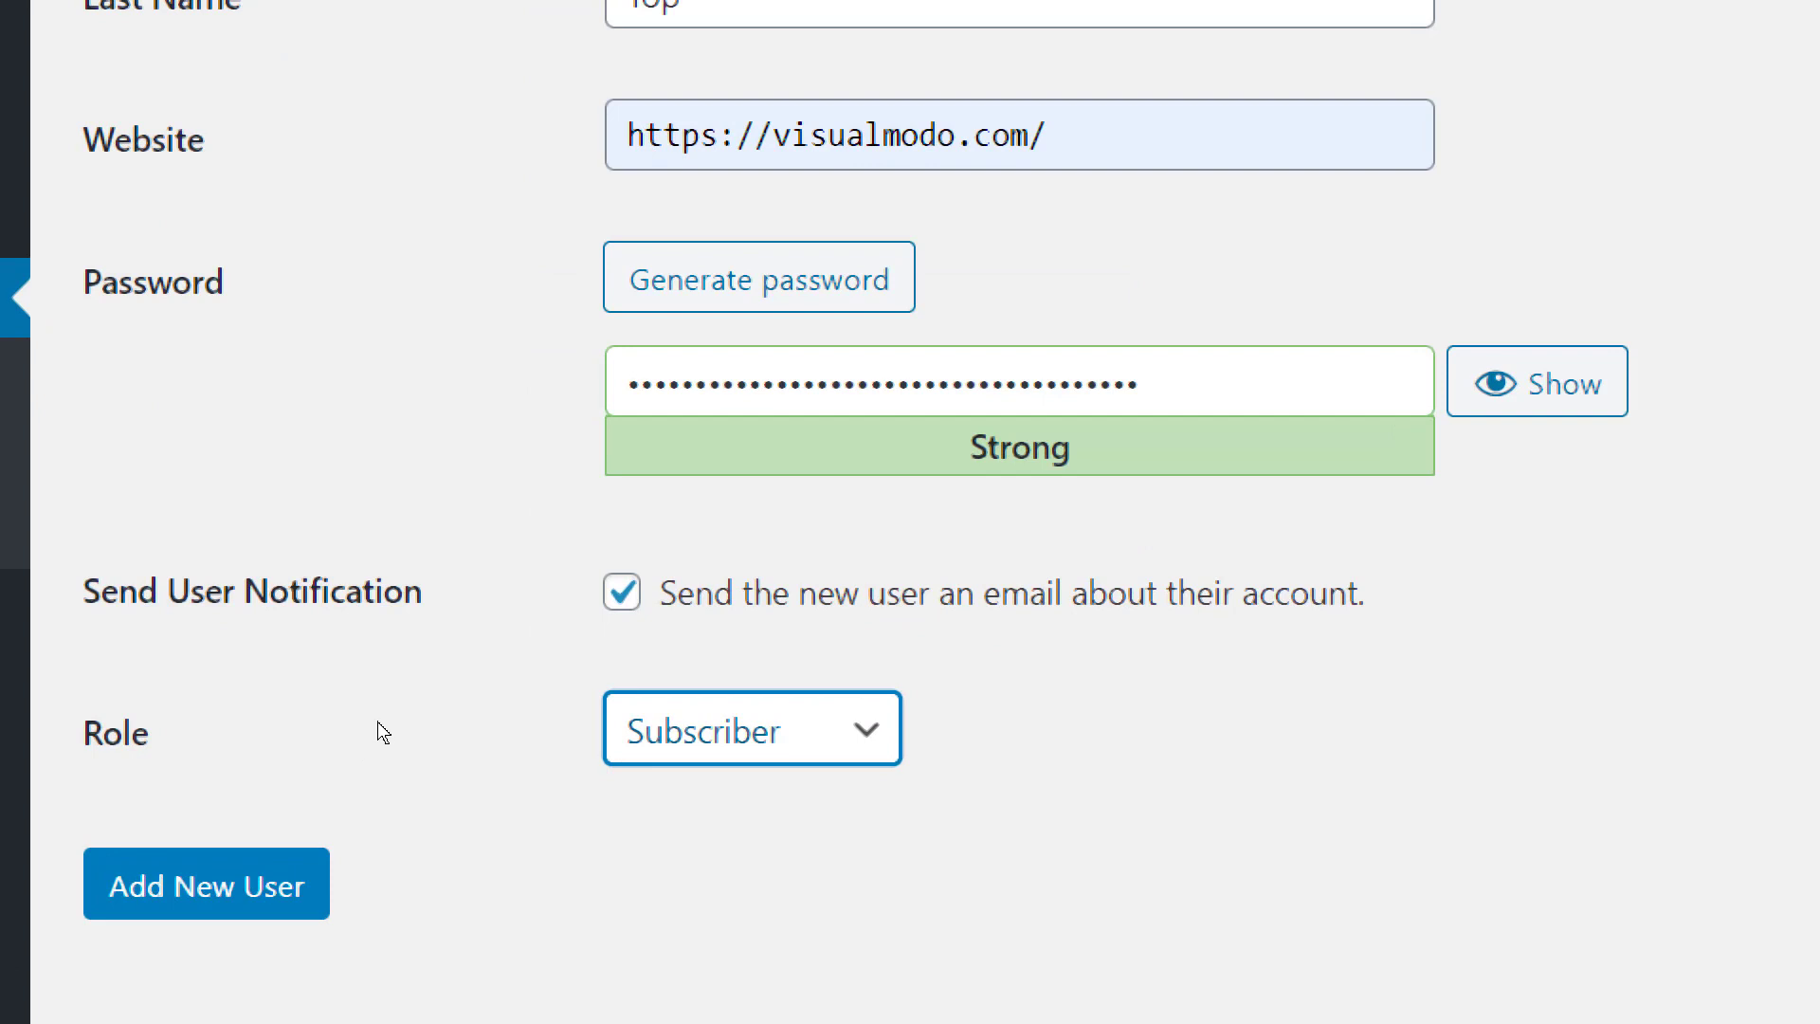
pyautogui.click(613, 749)
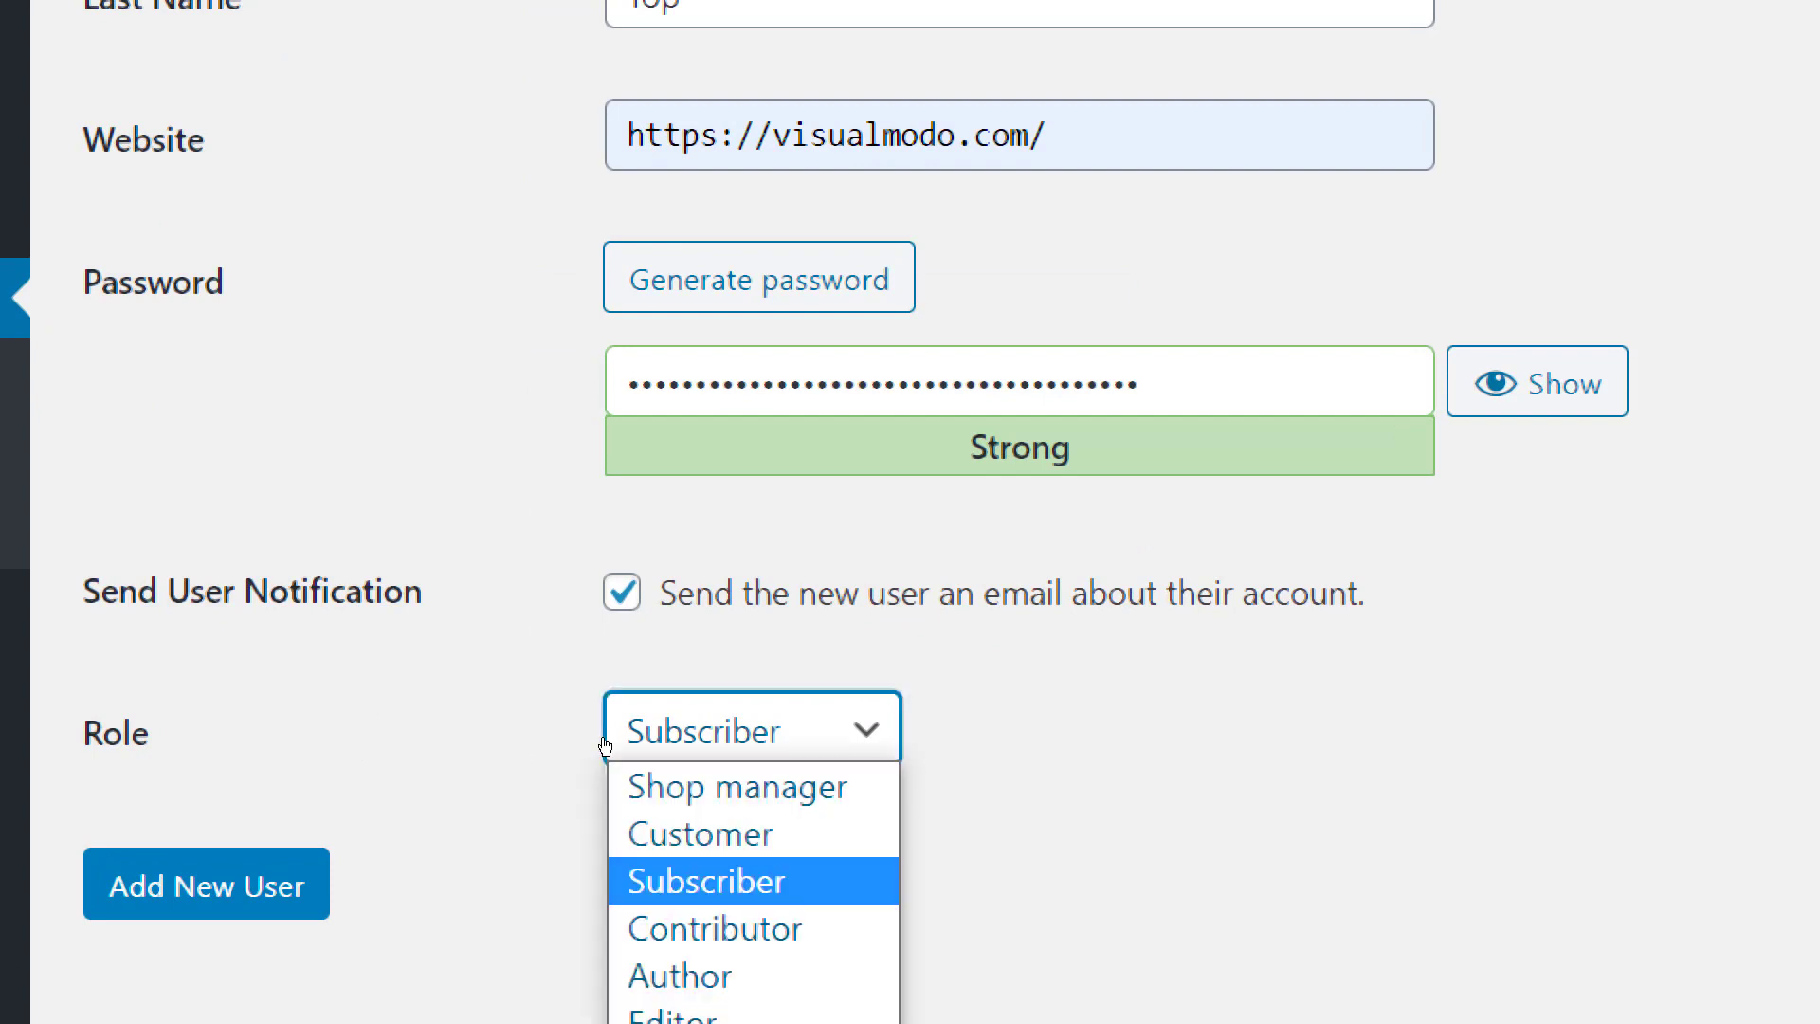
pyautogui.click(606, 747)
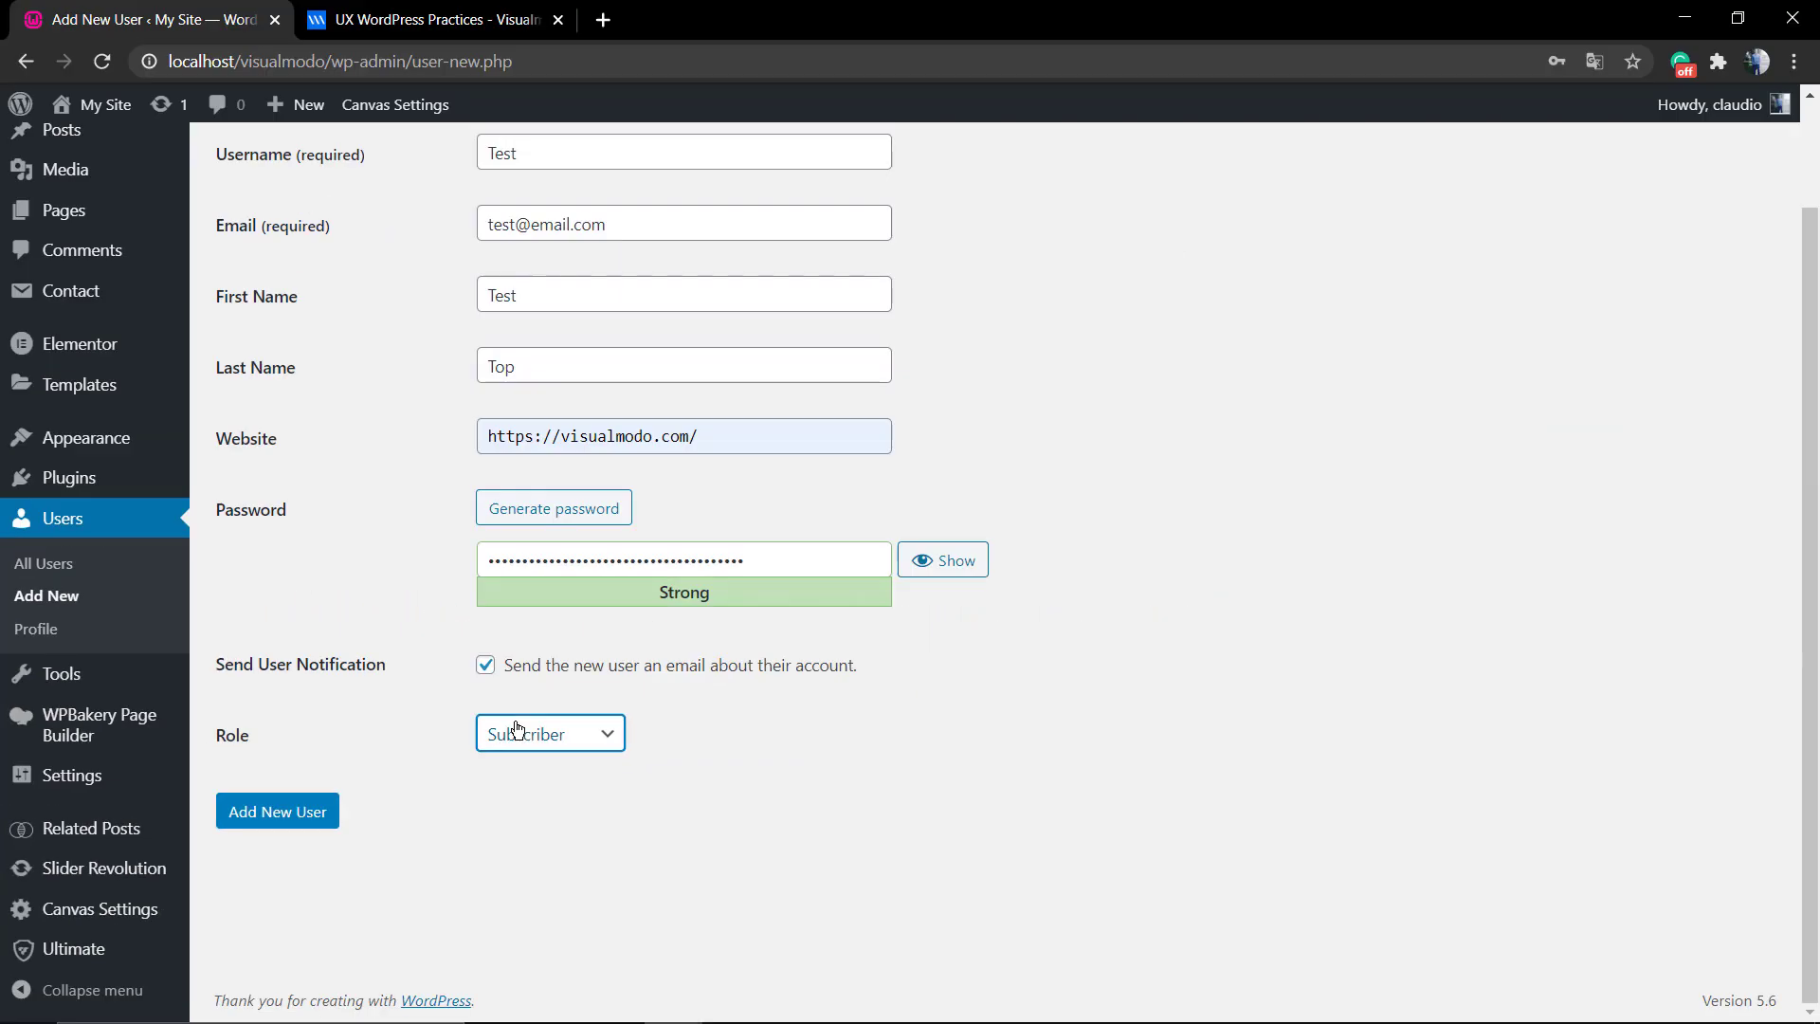
pyautogui.click(516, 728)
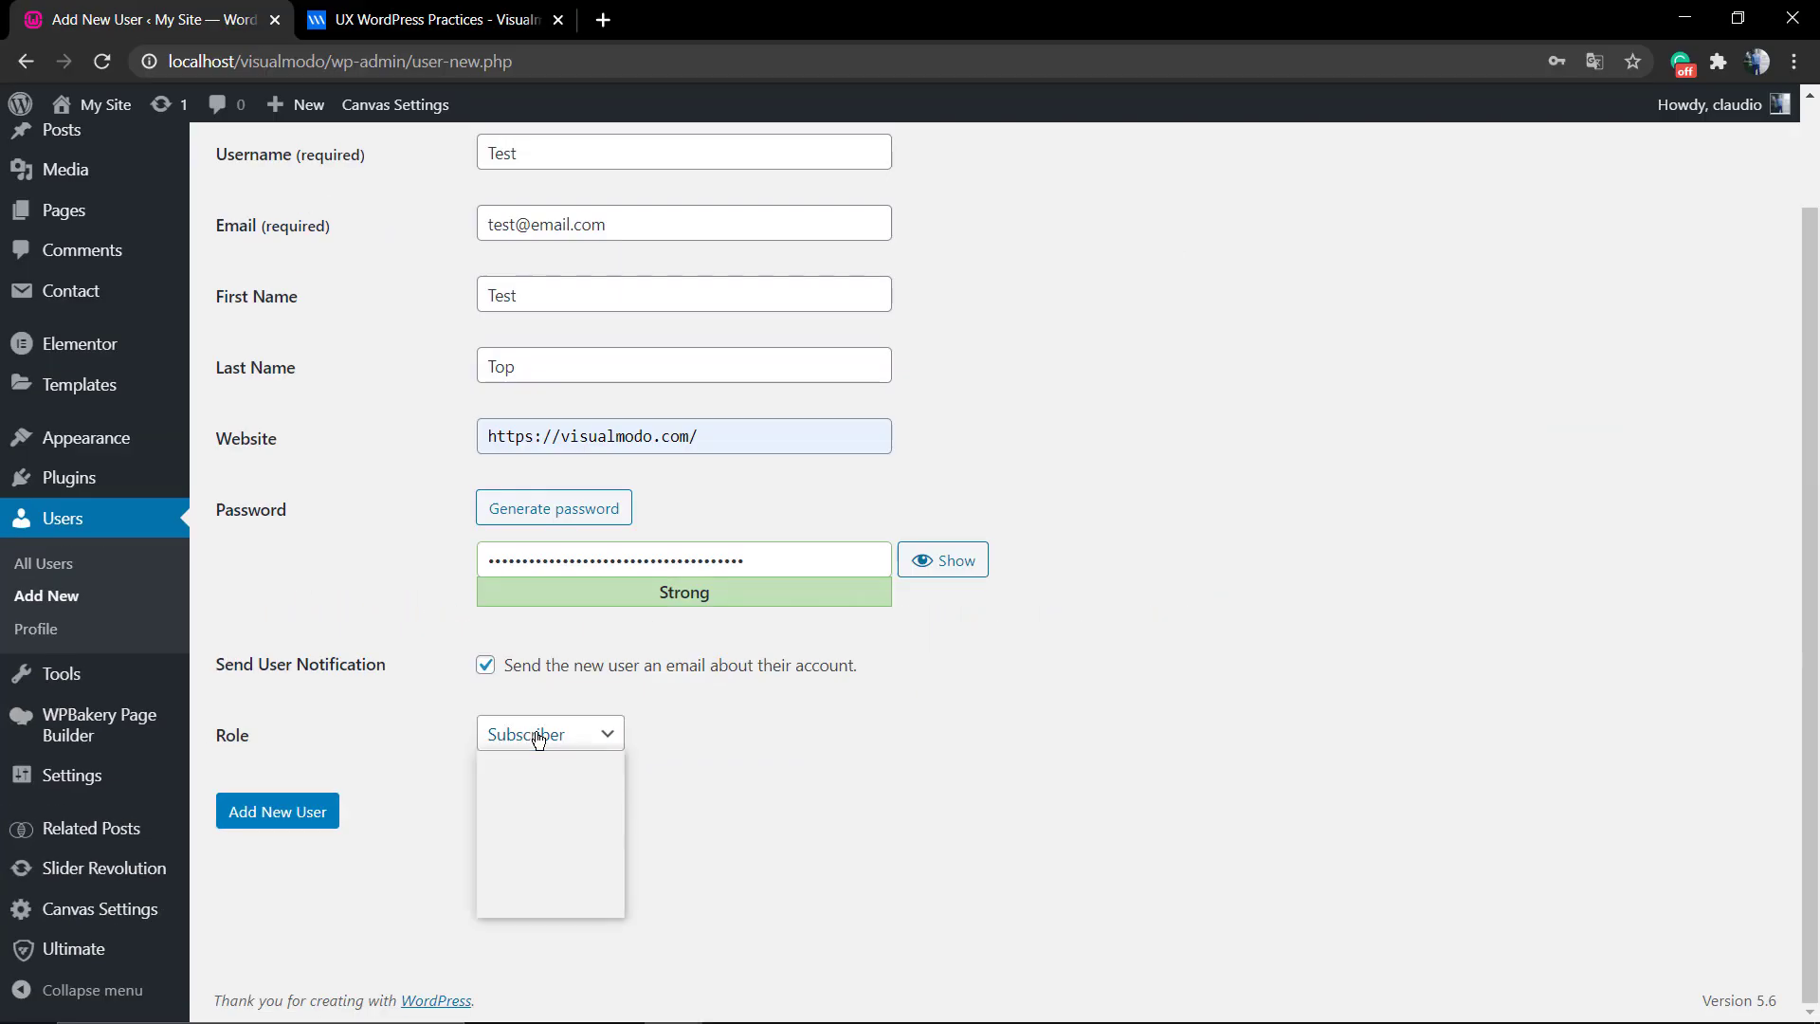
# Change the new user's Role dropdown from Subscriber to Customer.
pyautogui.click(545, 777)
pyautogui.click(553, 736)
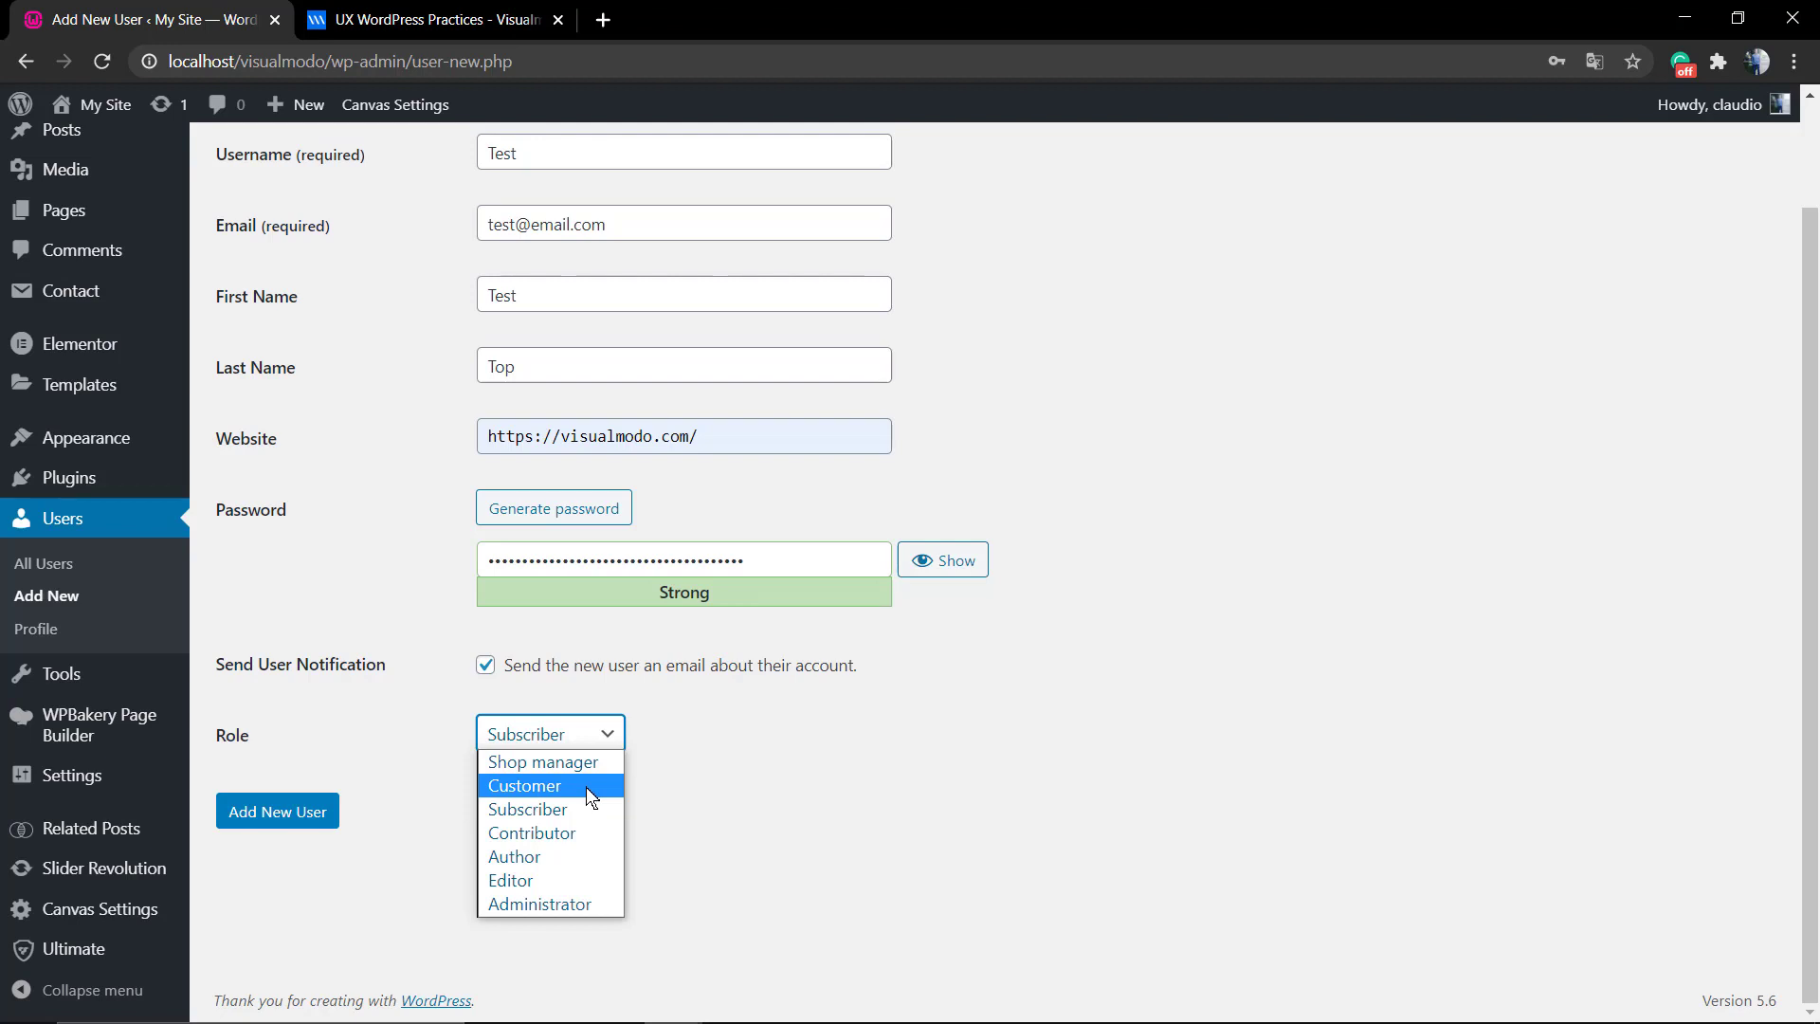
pyautogui.scroll(1, 372, 612)
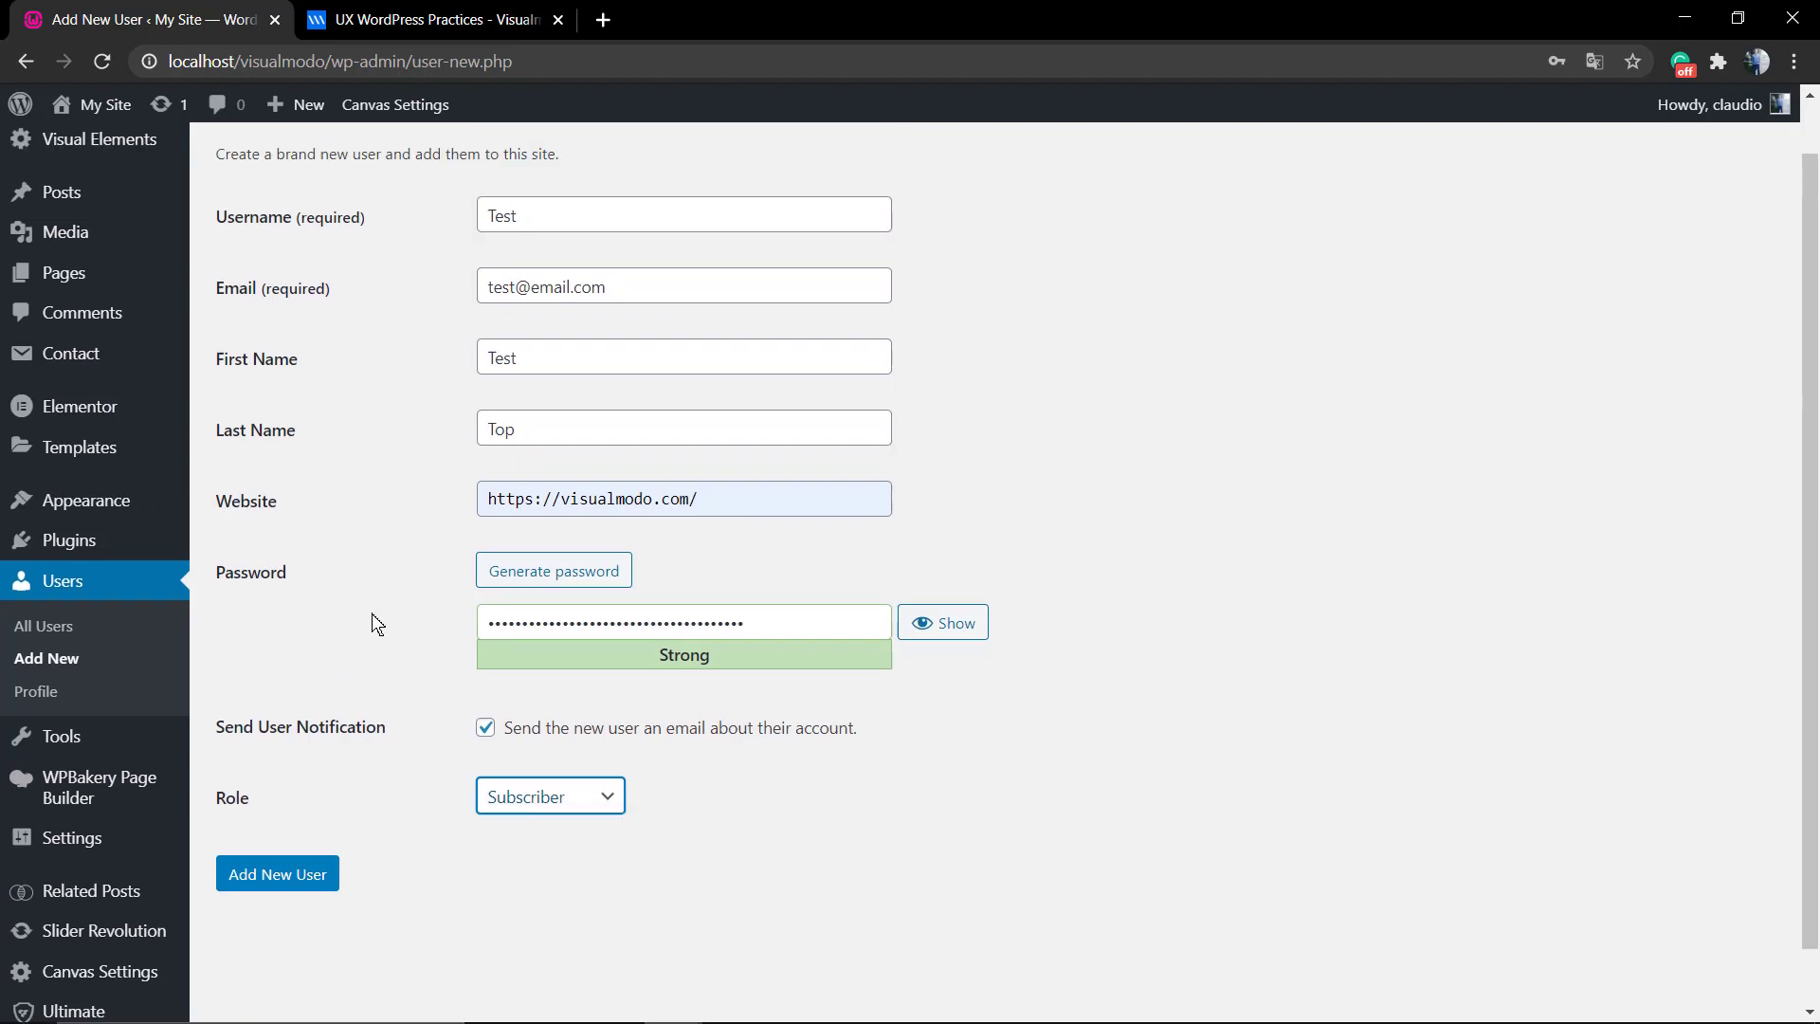
pyautogui.scroll(-1, 371, 613)
pyautogui.click(567, 738)
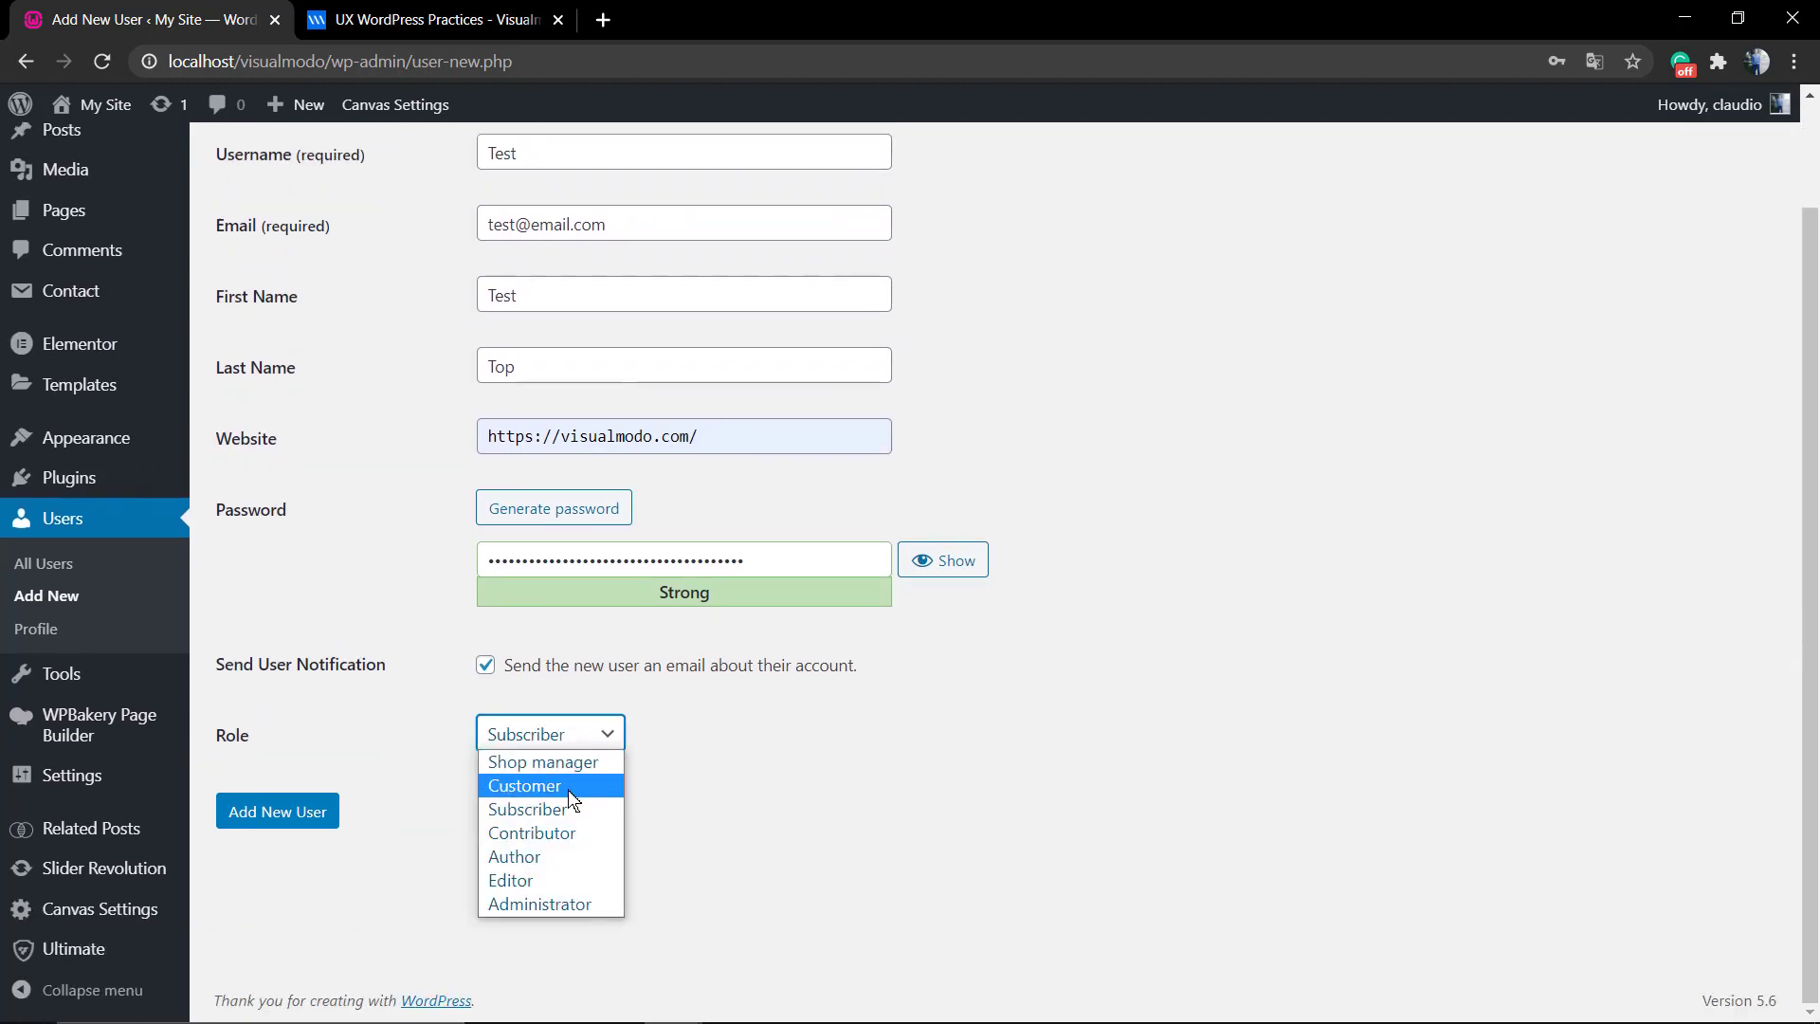
pyautogui.click(567, 789)
pyautogui.scroll(2, 384, 720)
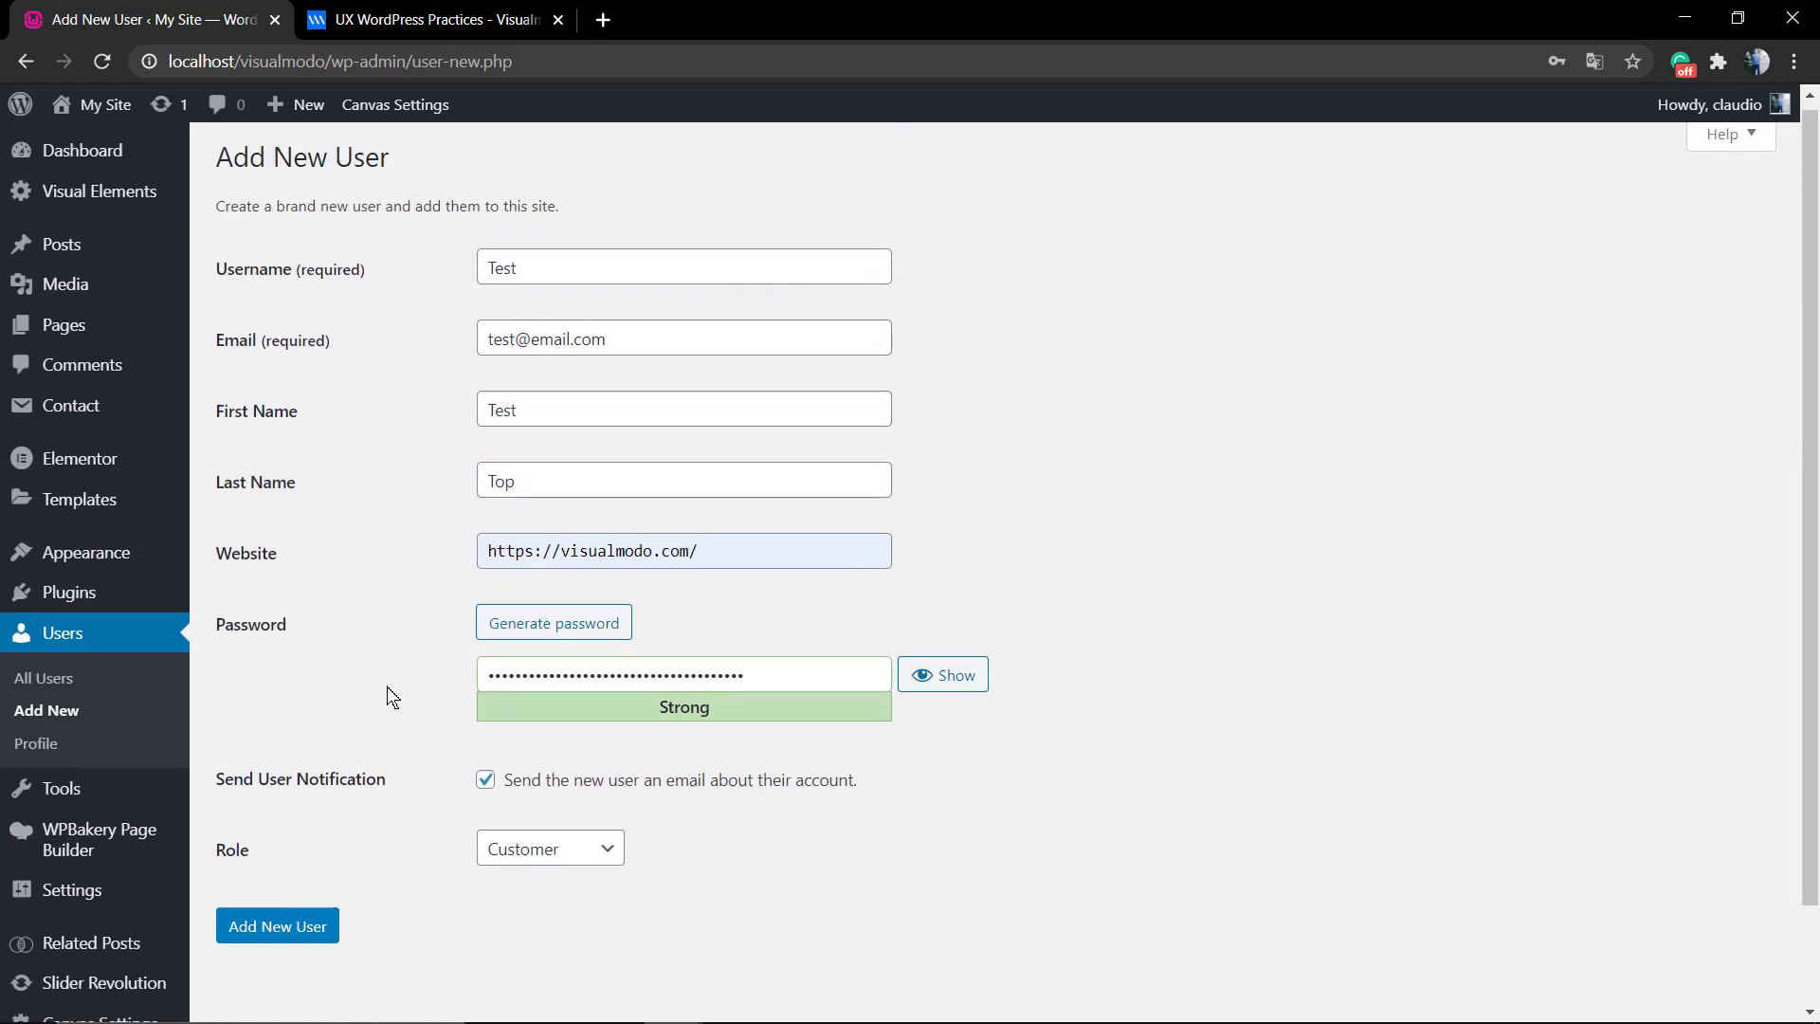
pyautogui.scroll(-2, 387, 697)
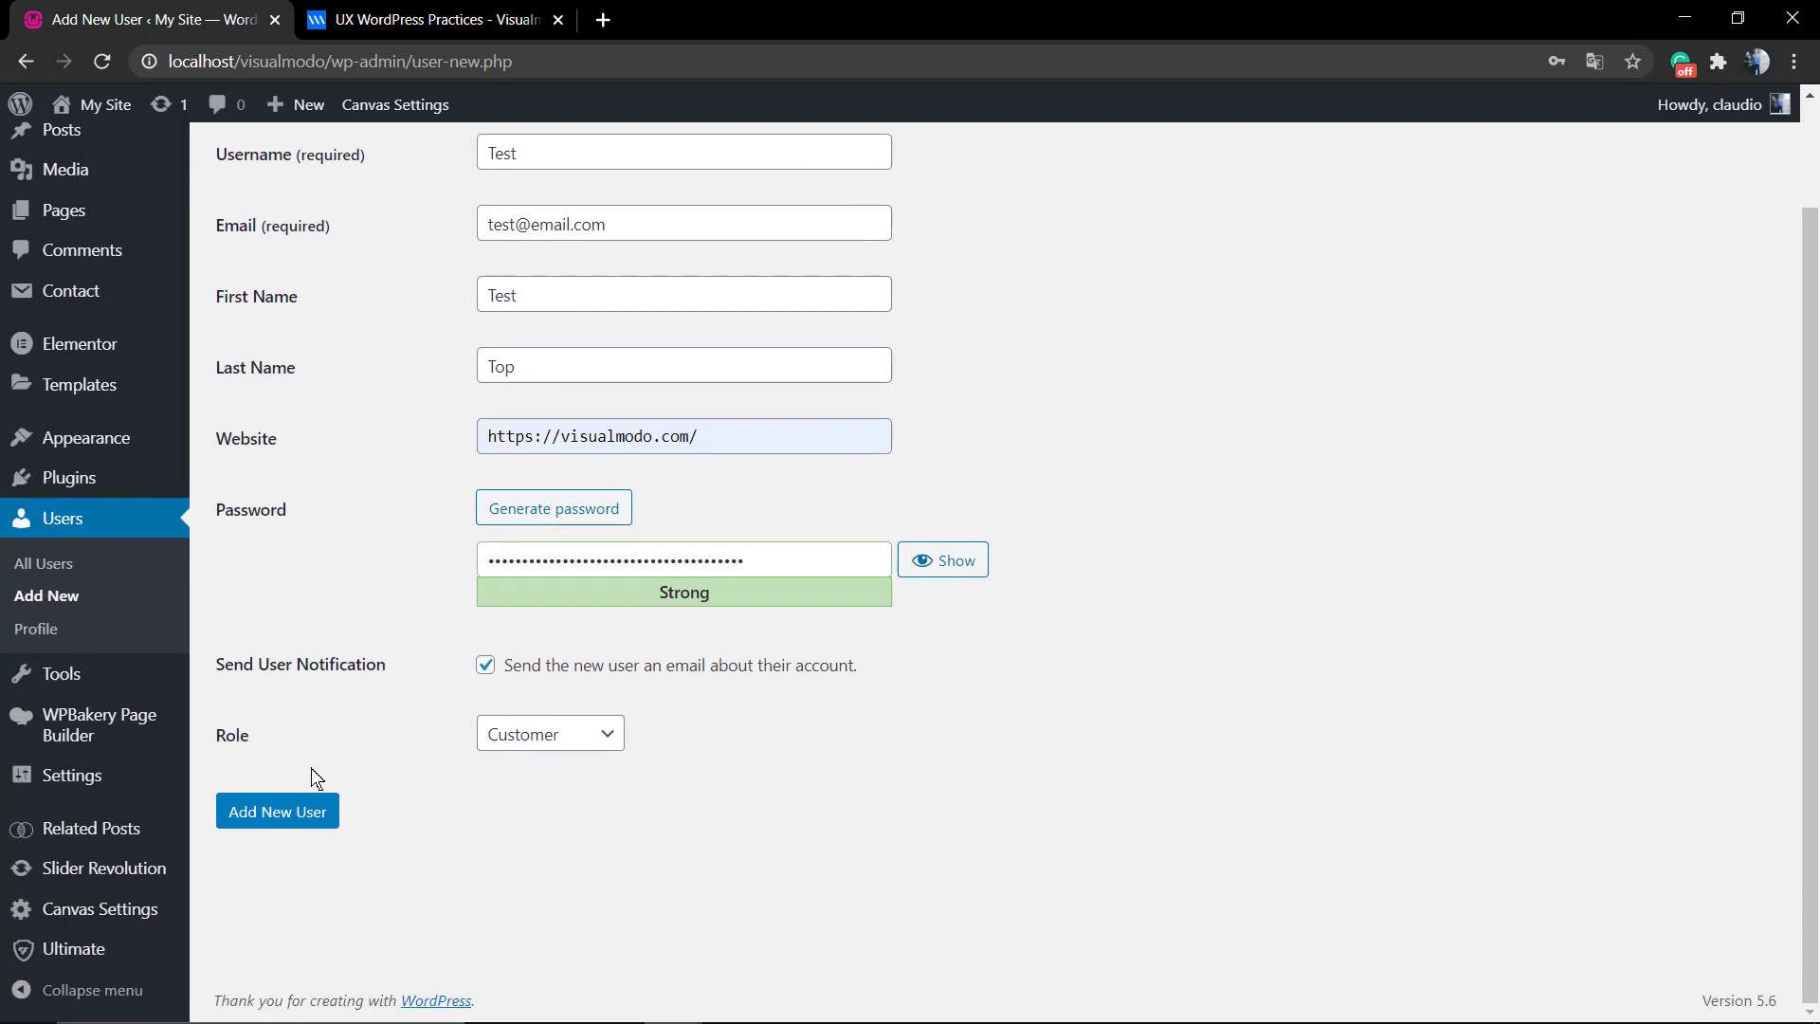
# Create the user, then open the new Test user's Edit User page from the Users list.
pyautogui.click(270, 812)
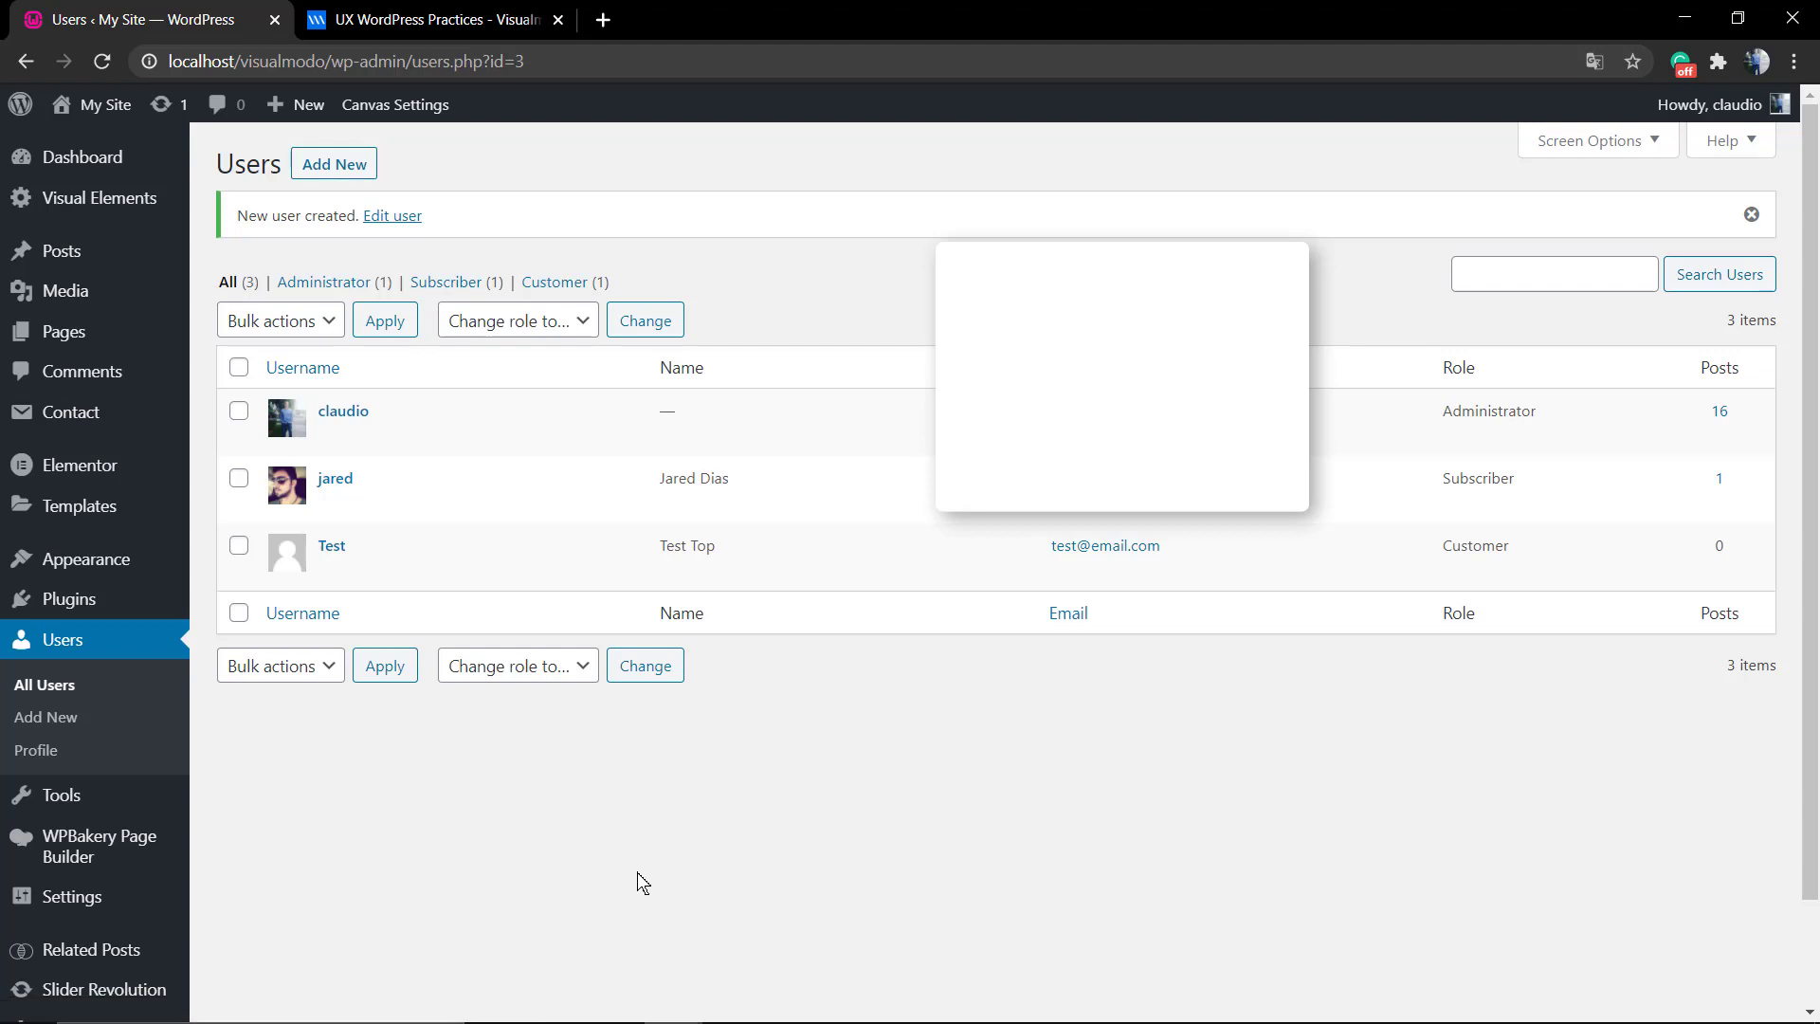
pyautogui.scroll(-2, 637, 872)
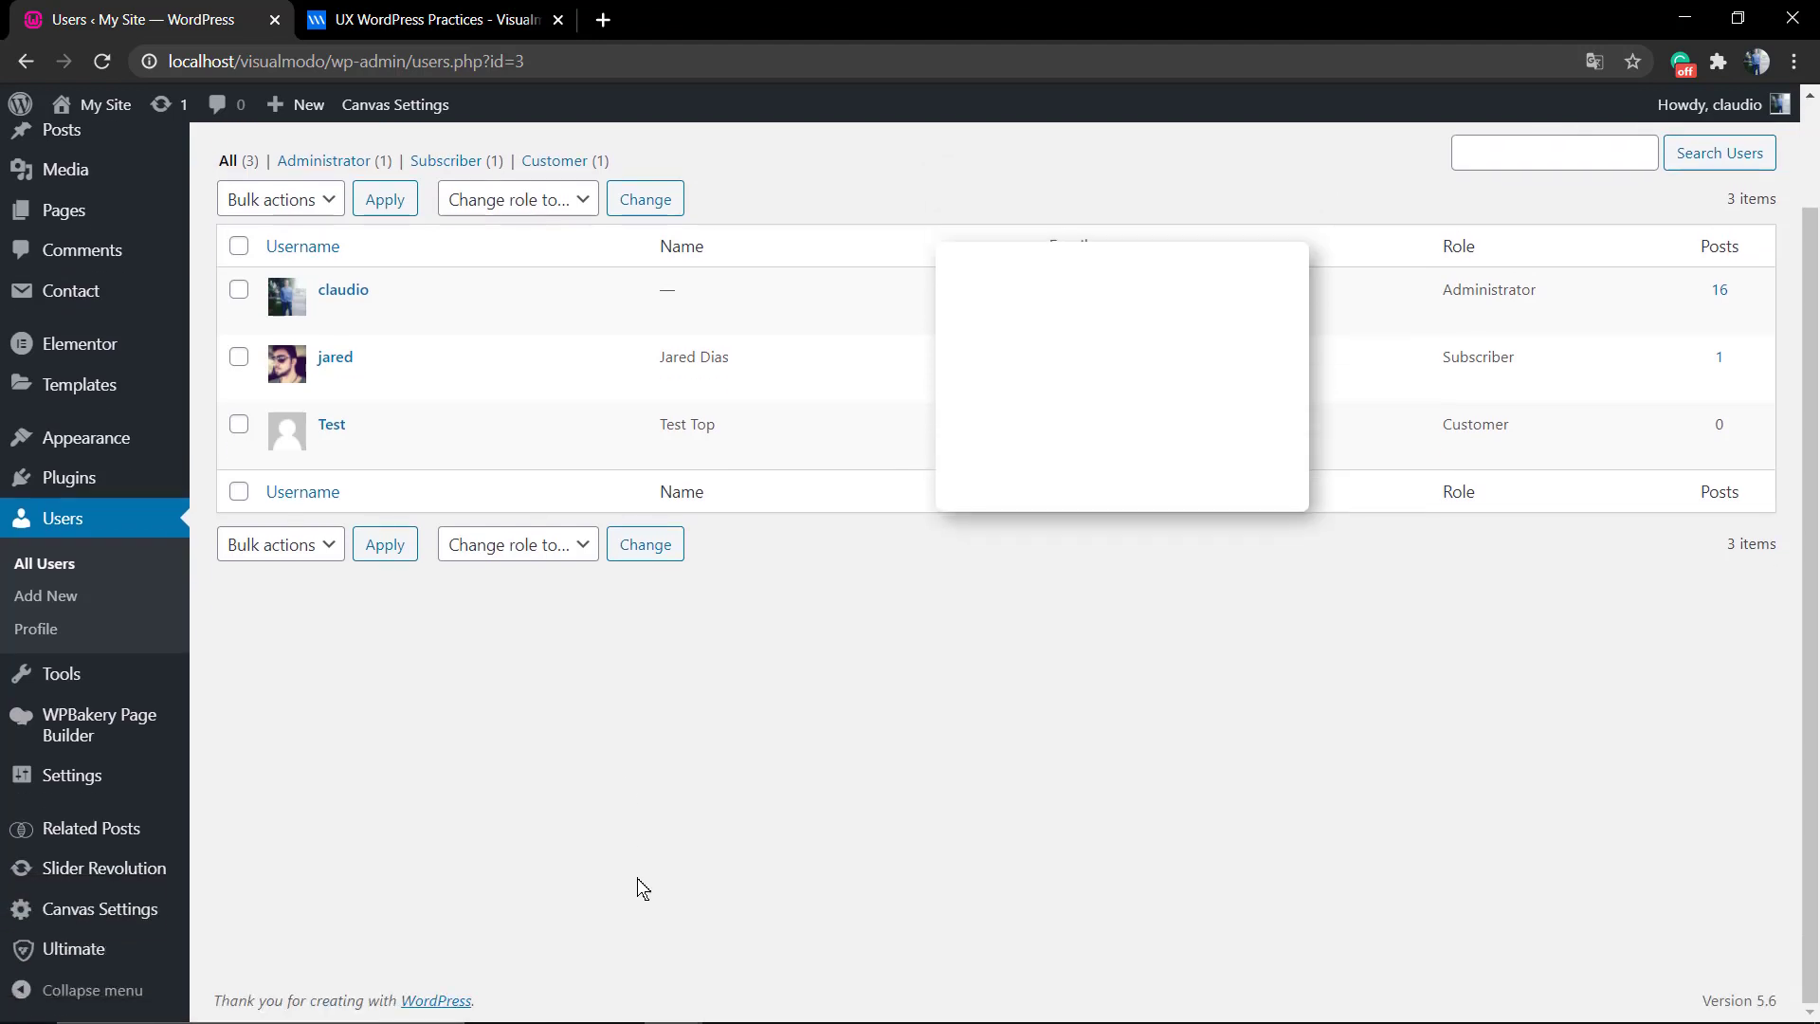
pyautogui.scroll(2, 633, 862)
pyautogui.click(333, 546)
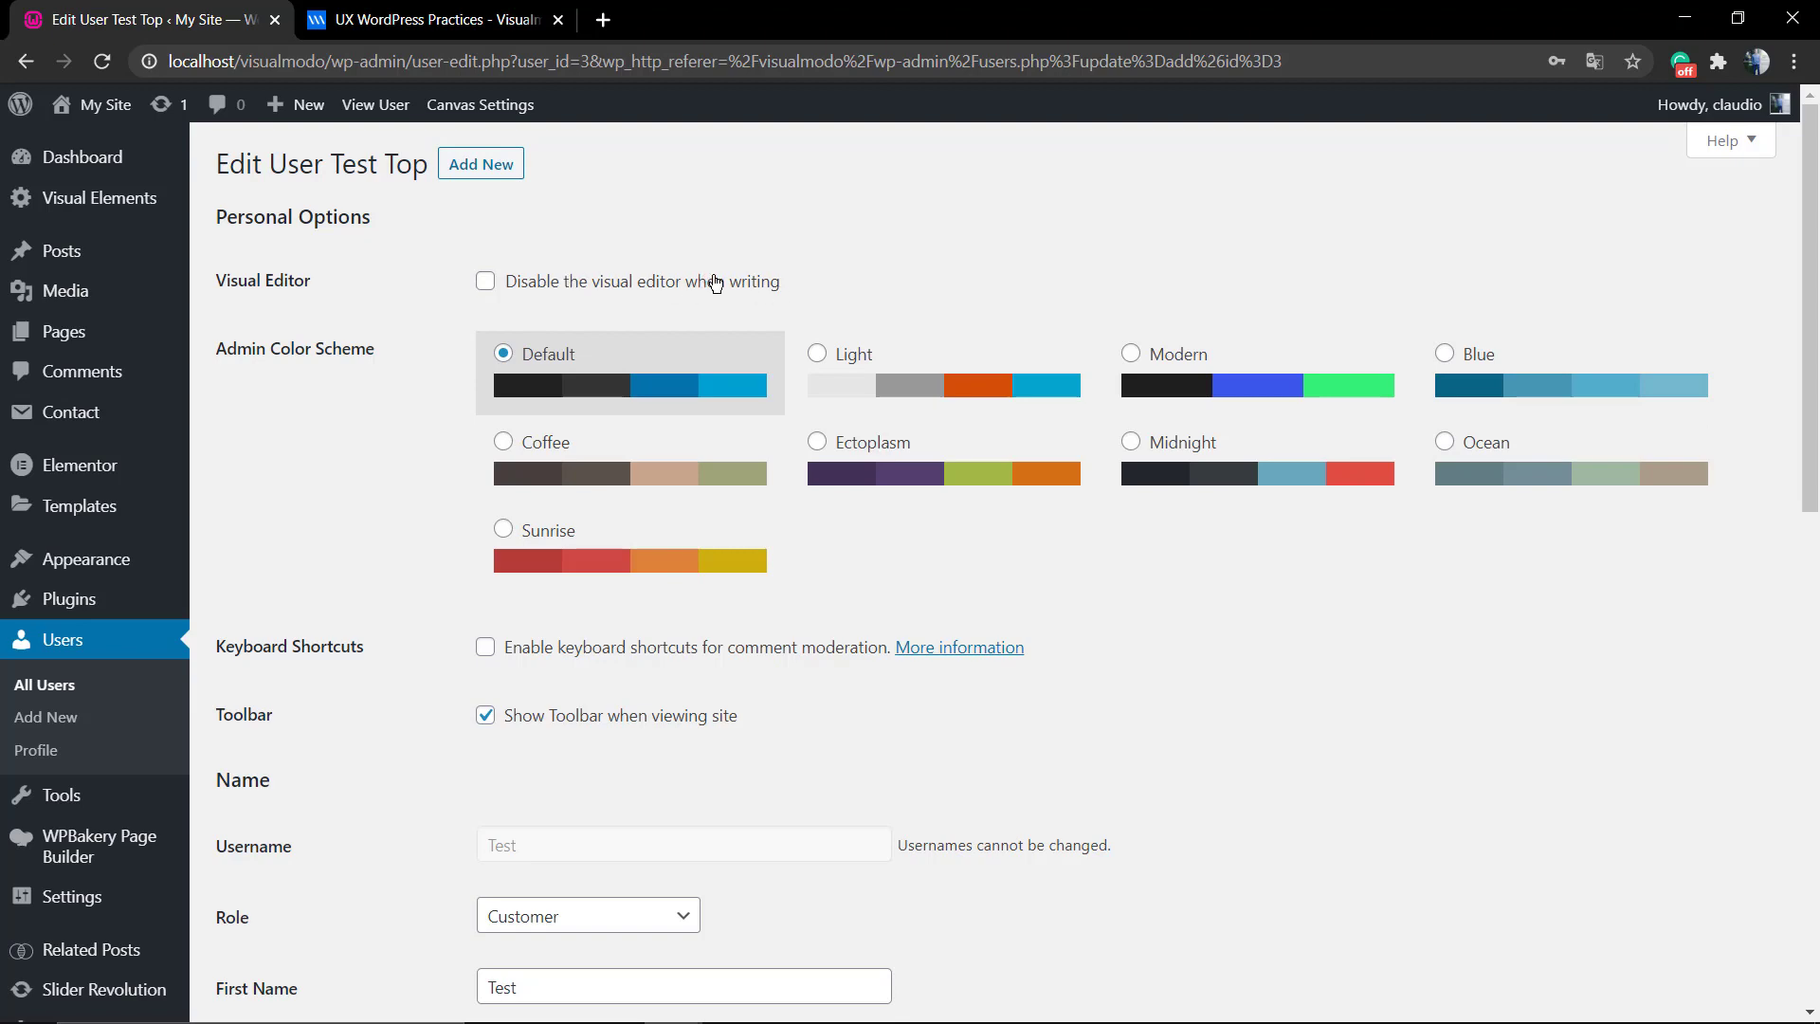
pyautogui.scroll(-4, 503, 283)
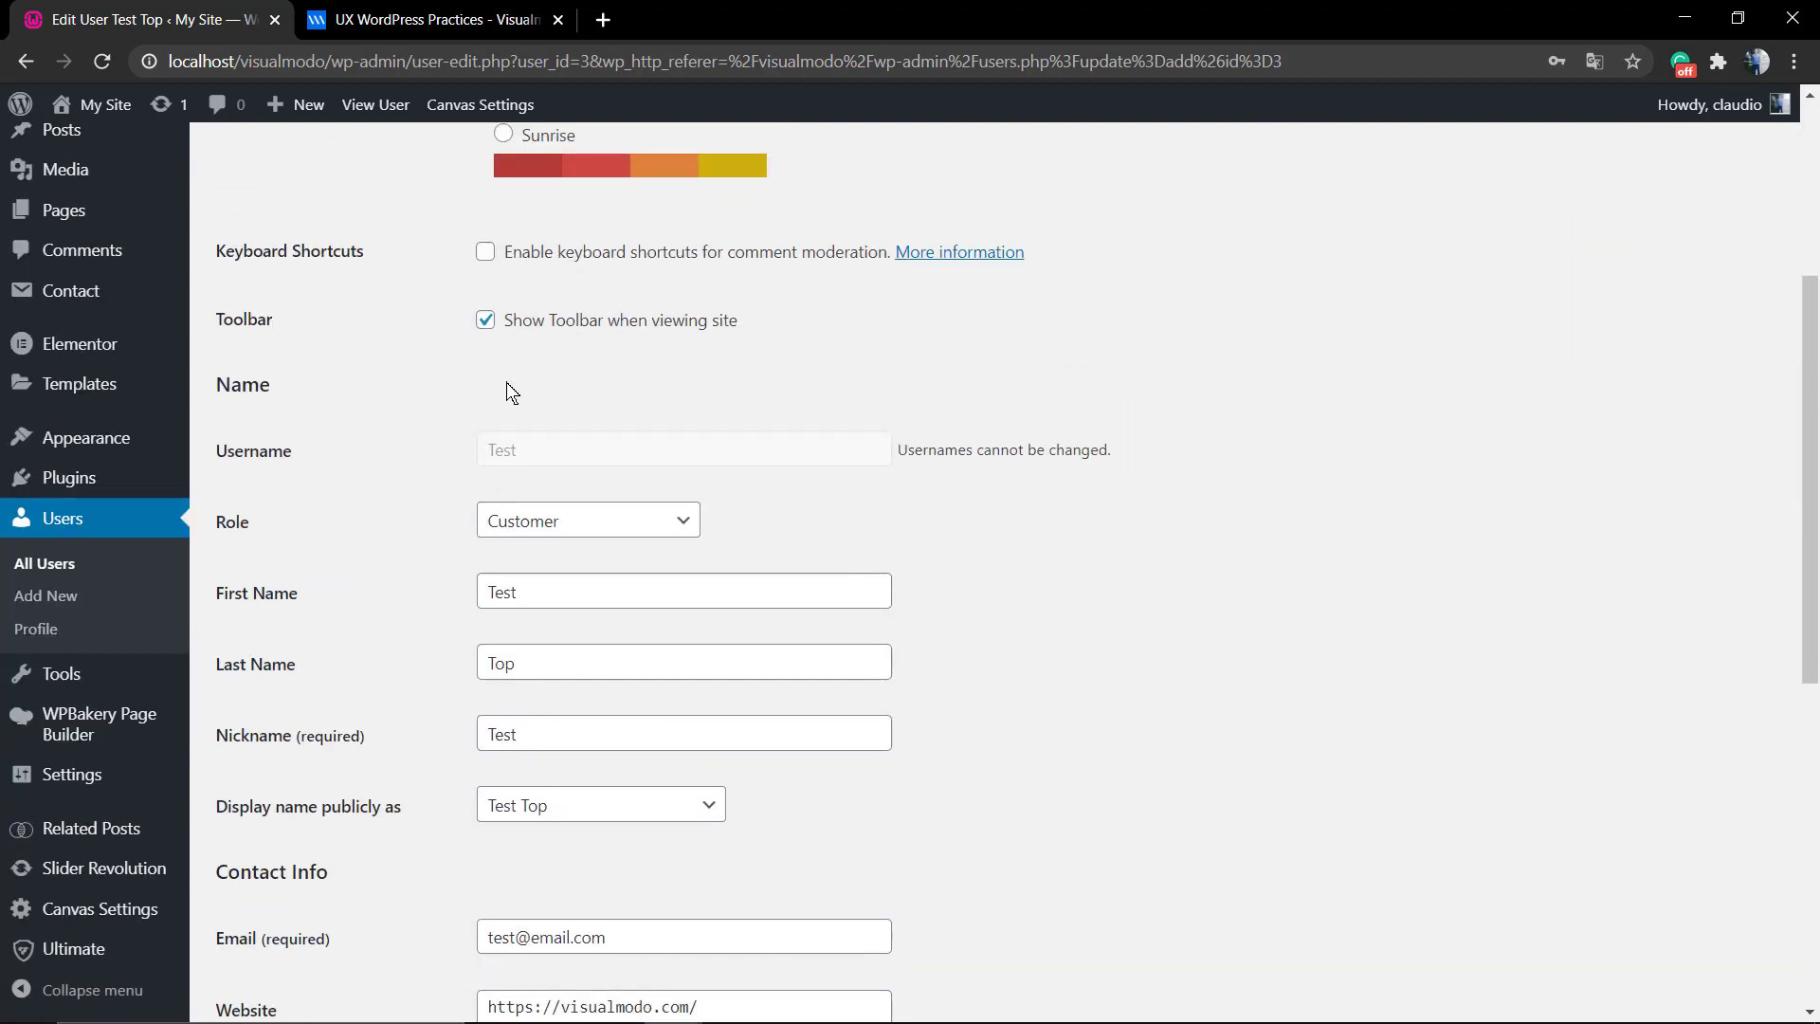
pyautogui.scroll(-2, 484, 379)
pyautogui.scroll(-5, 614, 387)
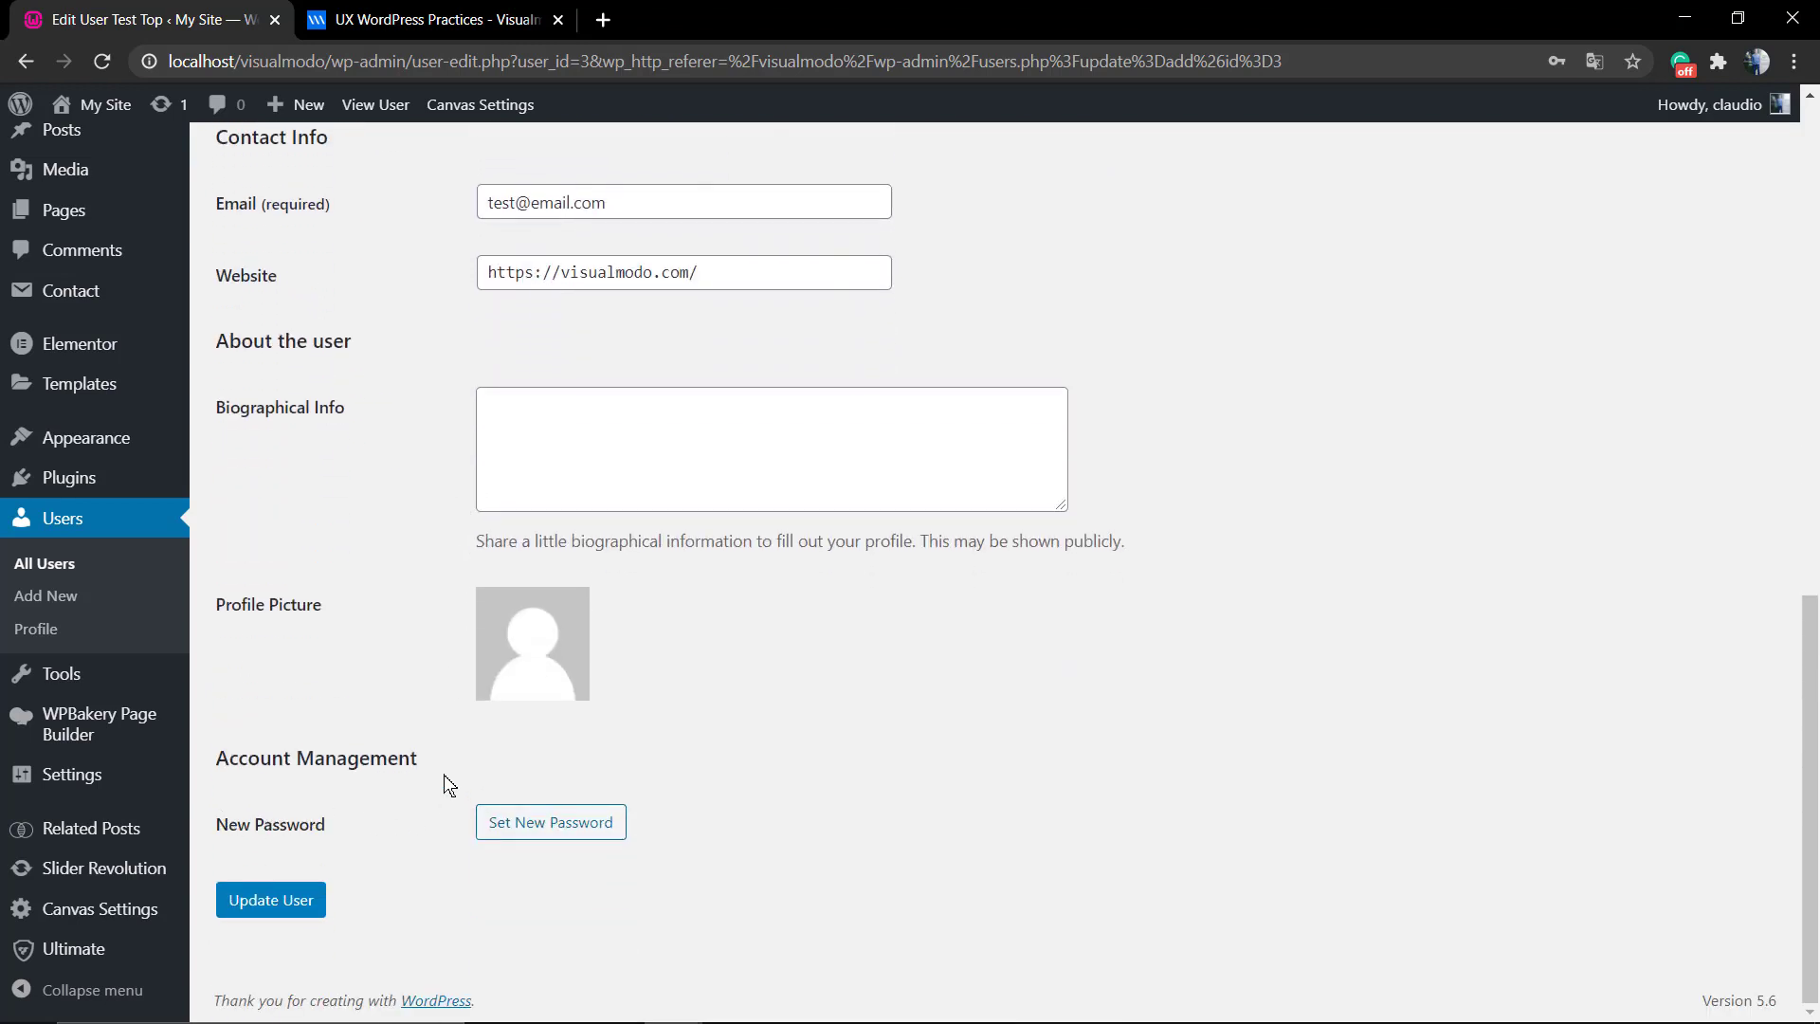
pyautogui.scroll(12, 491, 607)
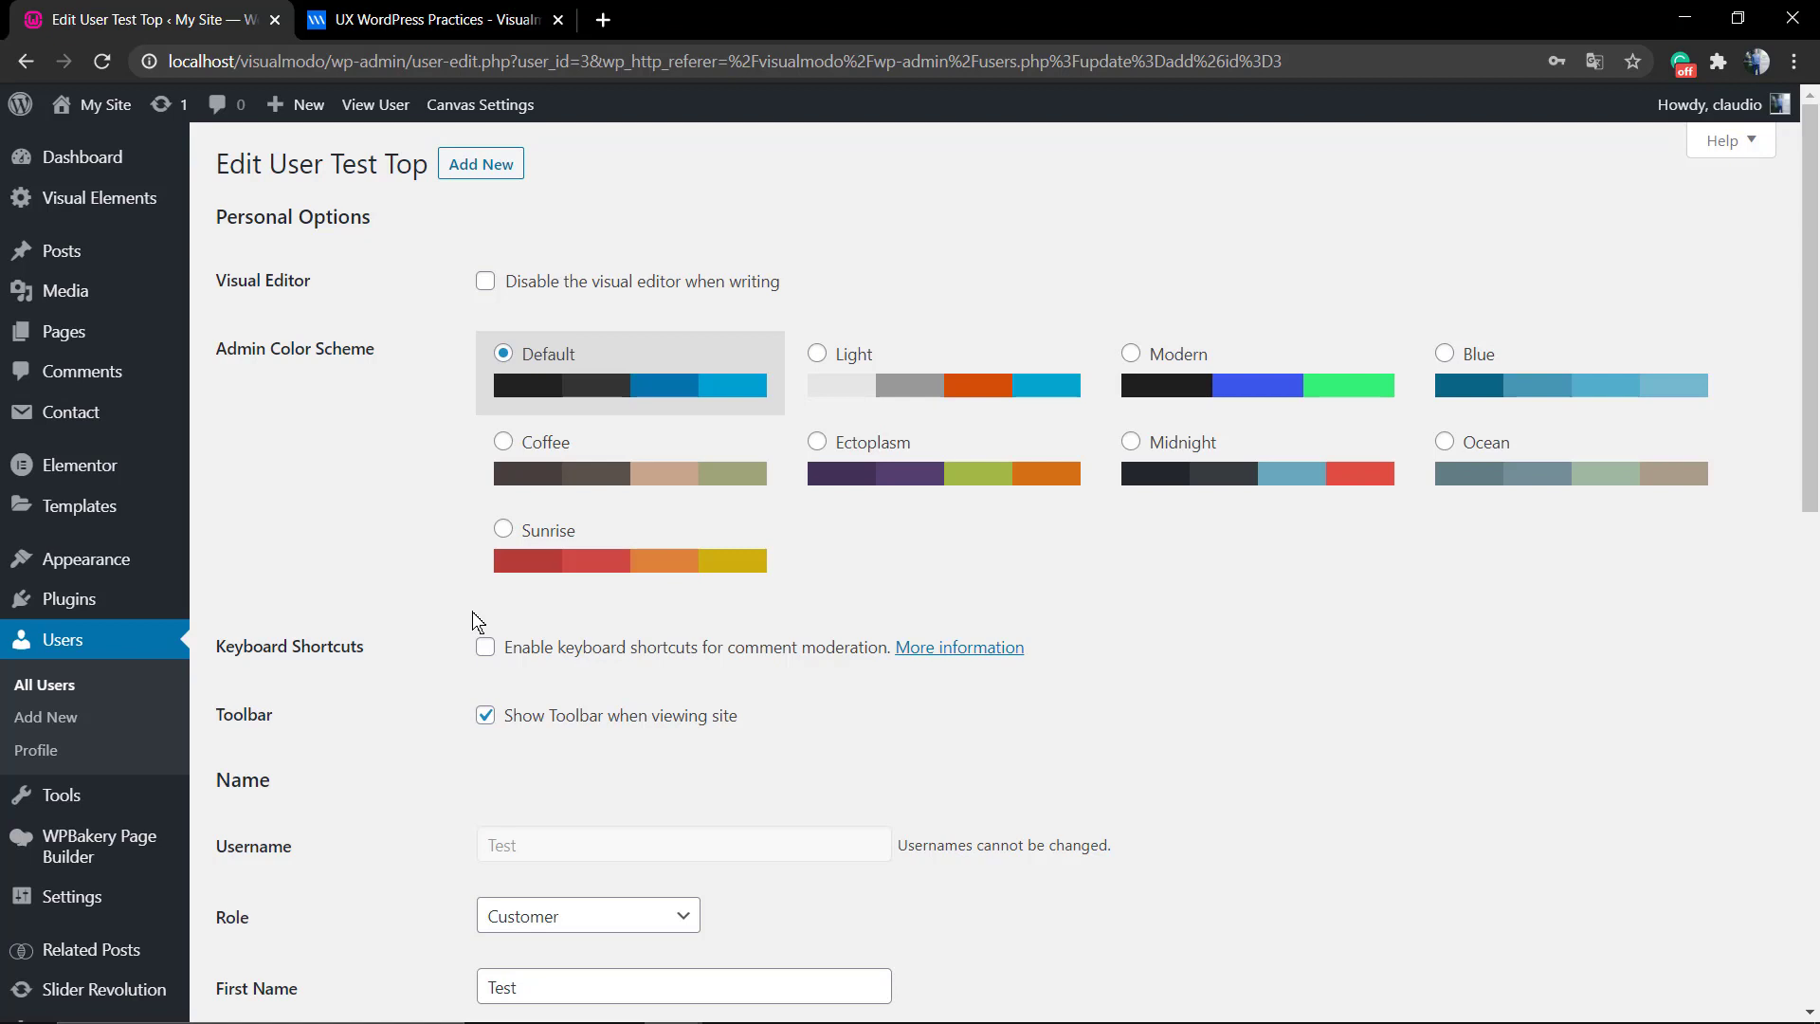
pyautogui.click(80, 723)
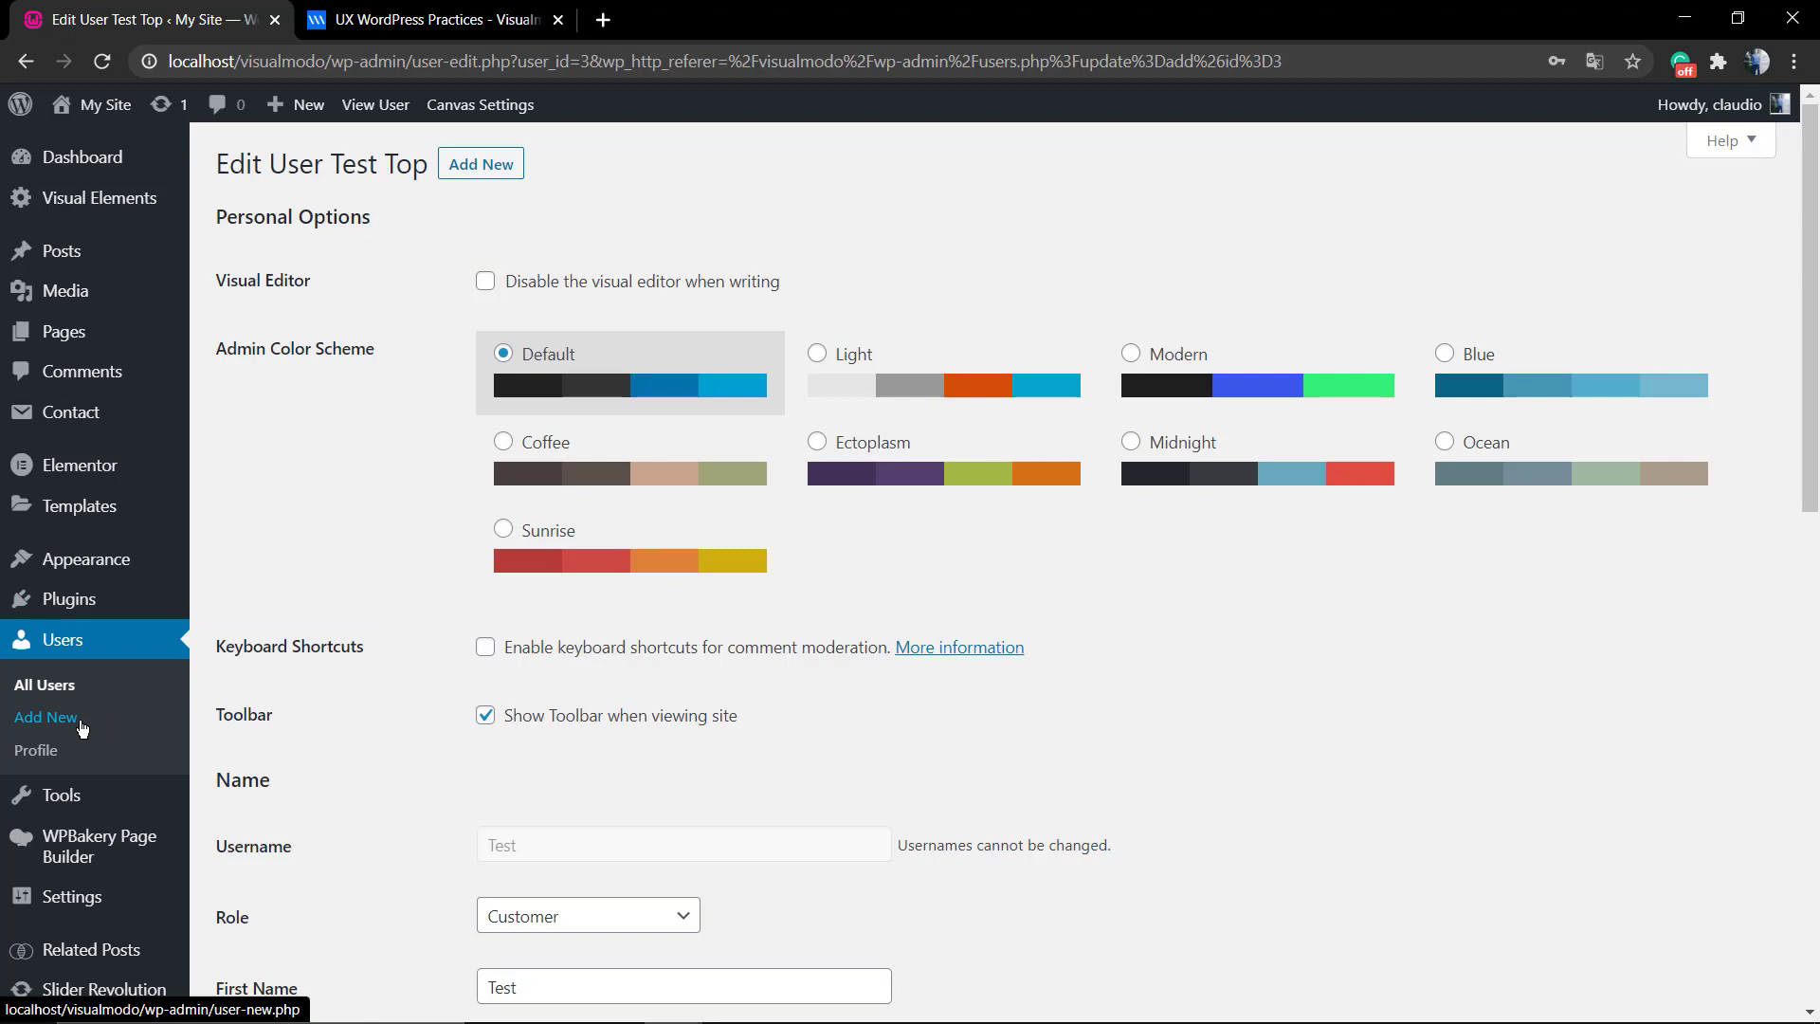